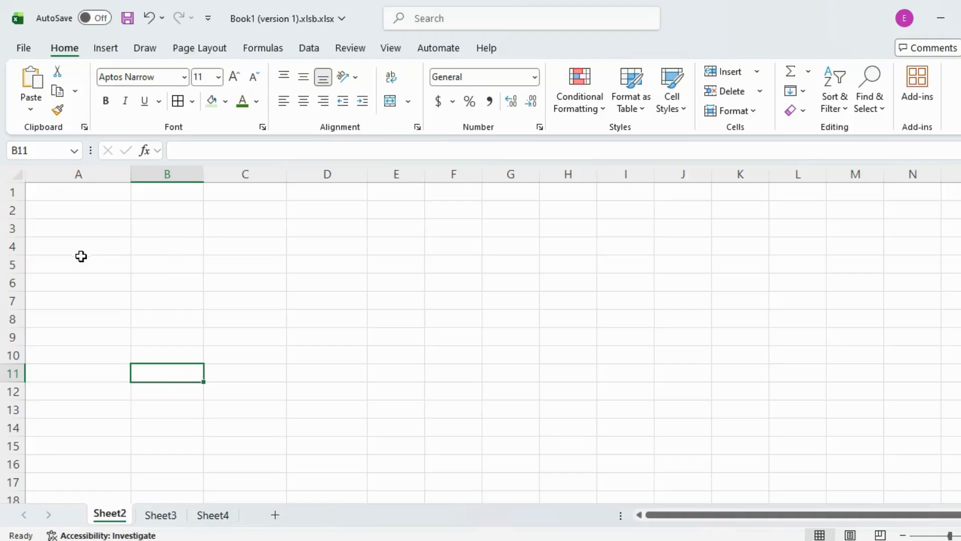
Select cell B5, the whole of column B, and the whole of row 5 to trace the cell's address
{"action": "left_click", "coordinate": [182, 268]}
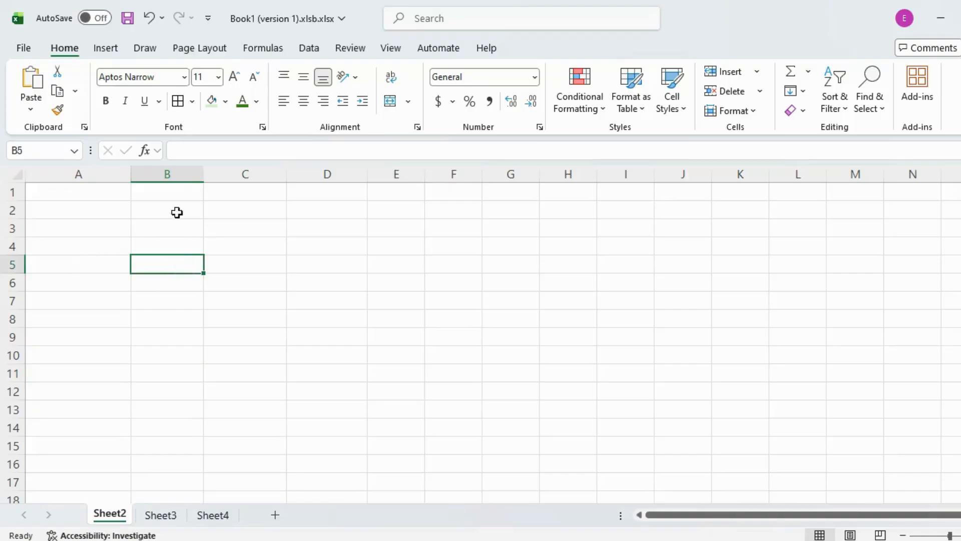
{"action": "left_click", "coordinate": [166, 172]}
{"action": "left_click", "coordinate": [8, 264]}
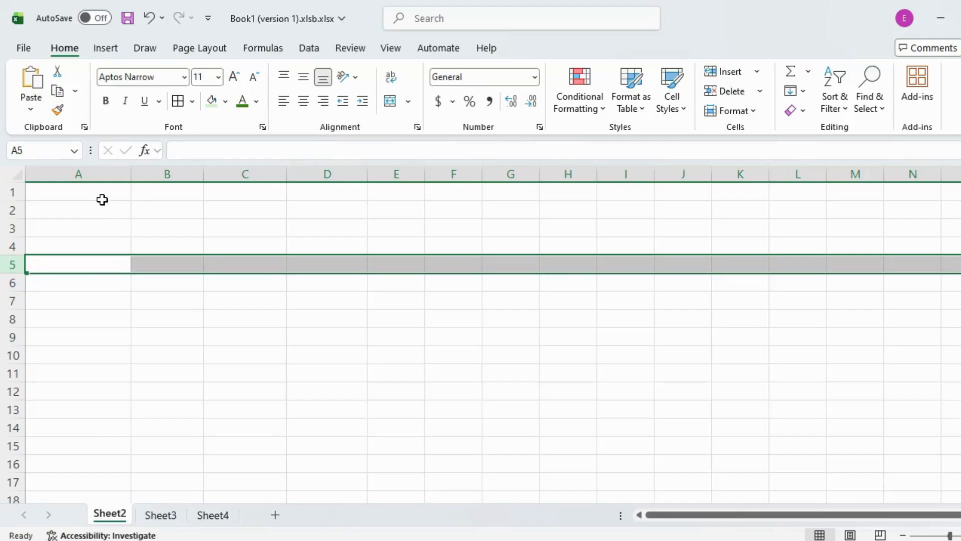
Enter the range reference B2:B5 as text in cell B7 and select the cells B2 to B5
{"action": "left_click", "coordinate": [159, 299]}
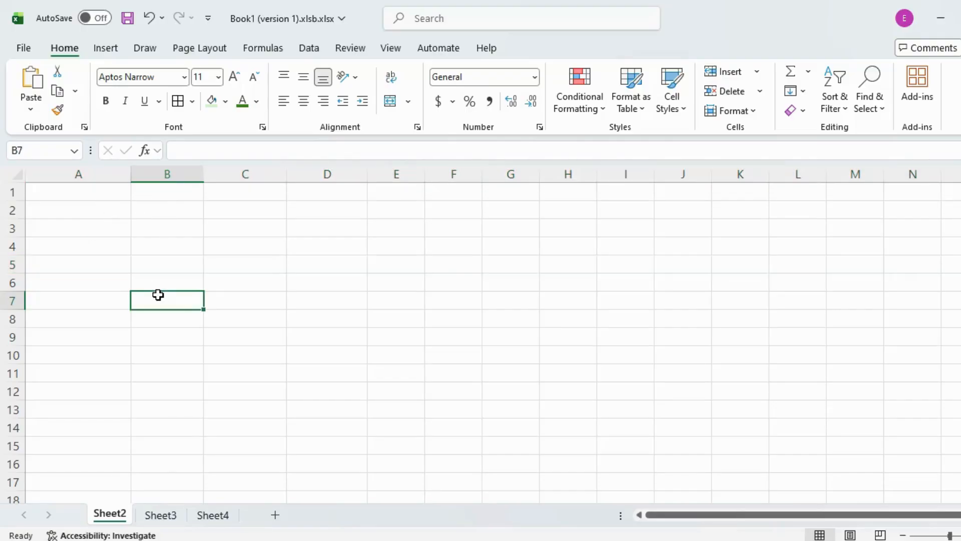
{"action": "type", "text": "B2"}
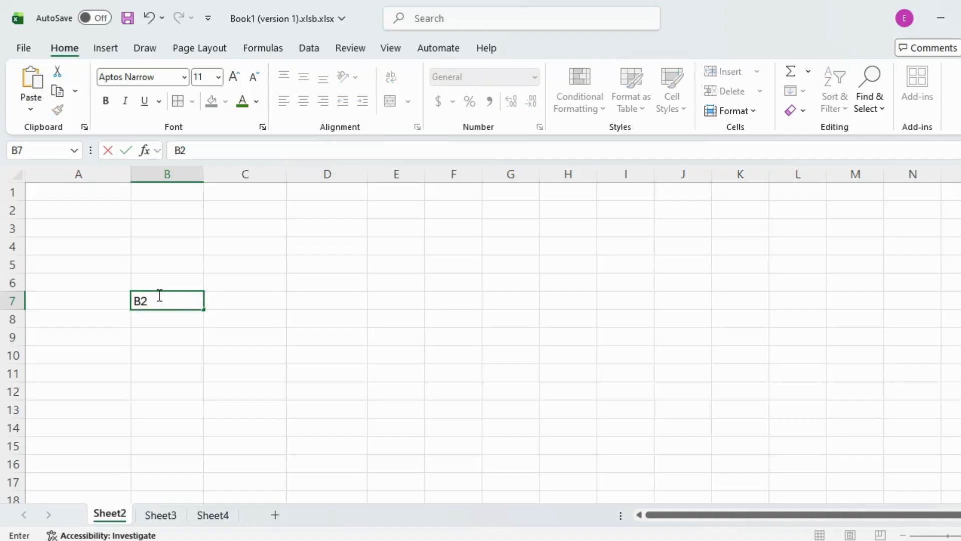
{"action": "type", "text": ":B5"}
{"action": "left_click_drag", "start_coordinate": [180, 209], "coordinate": [182, 264]}
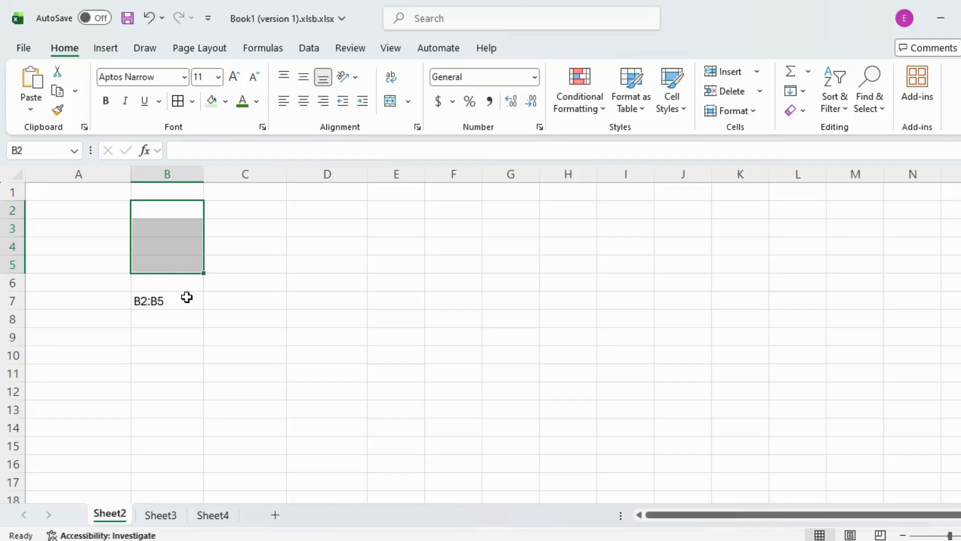
Enter the label "range" in cell C7, beside the range reference
{"action": "left_click", "coordinate": [225, 302]}
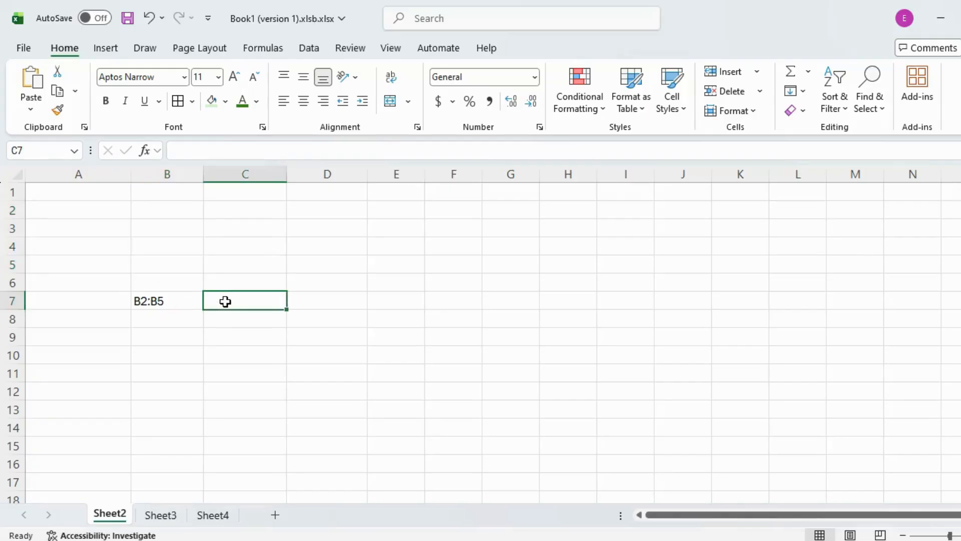
{"action": "type", "text": "ra"}
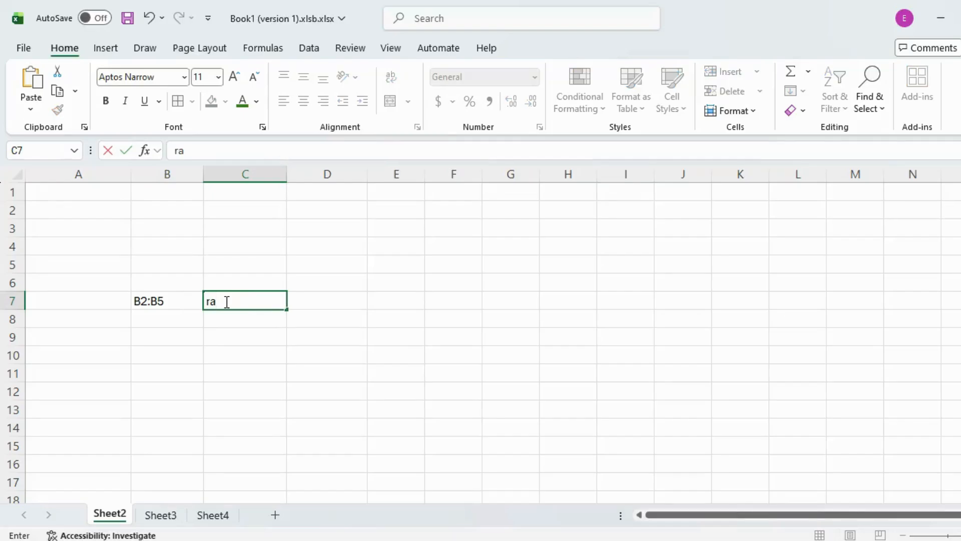
{"action": "type", "text": "nge"}
{"action": "key", "text": "Return"}
{"action": "left_click_drag", "start_coordinate": [238, 308], "coordinate": [224, 299]}
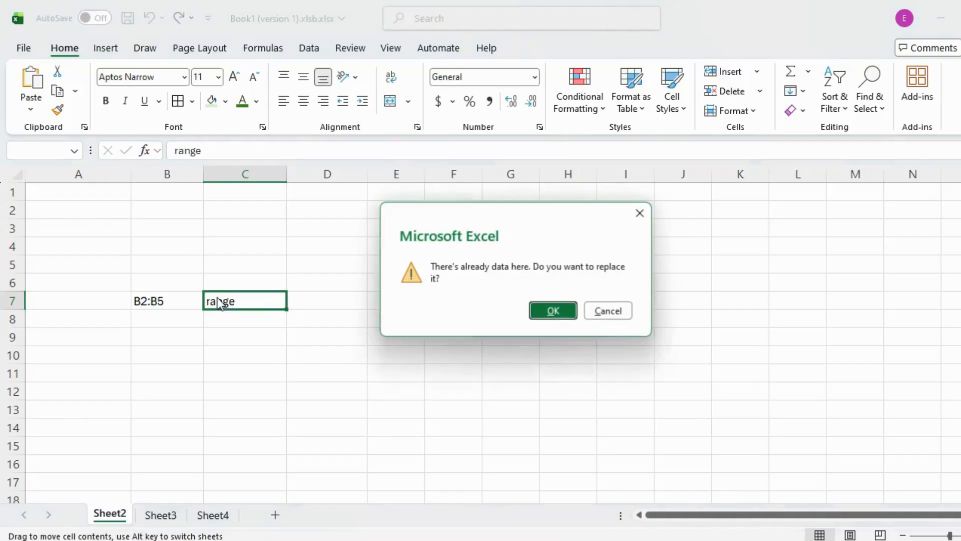
{"action": "left_click", "coordinate": [599, 311]}
{"action": "left_click_drag", "start_coordinate": [157, 302], "coordinate": [242, 306]}
{"action": "left_click", "coordinate": [300, 355]}
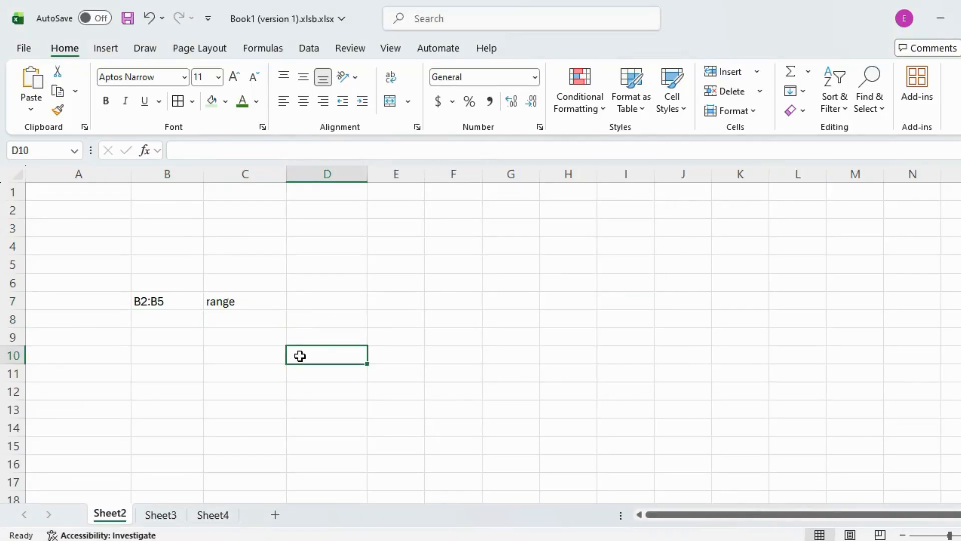
{"action": "left_click", "coordinate": [392, 285]}
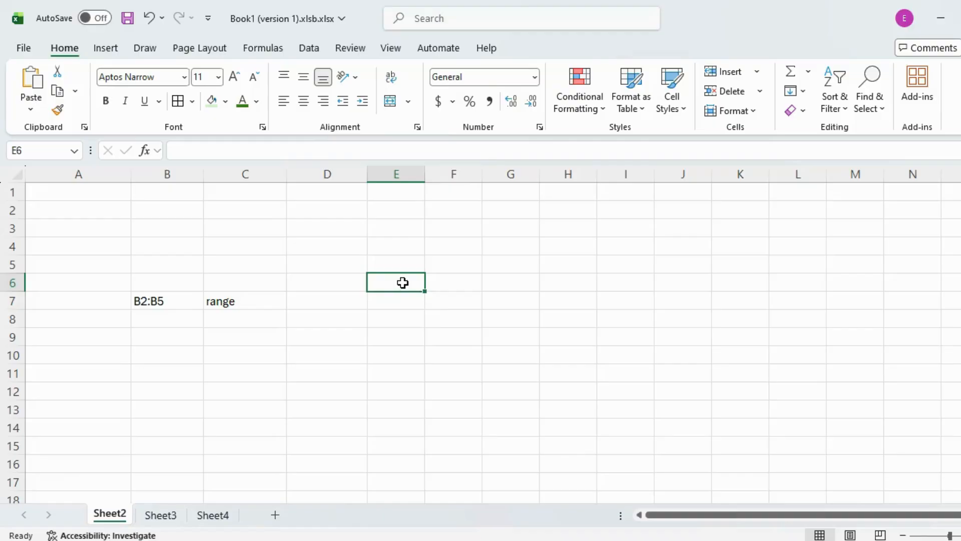
Clear the contents of cells B7 and C7
{"action": "left_click_drag", "start_coordinate": [270, 299], "coordinate": [134, 307]}
{"action": "key", "text": "Delete"}
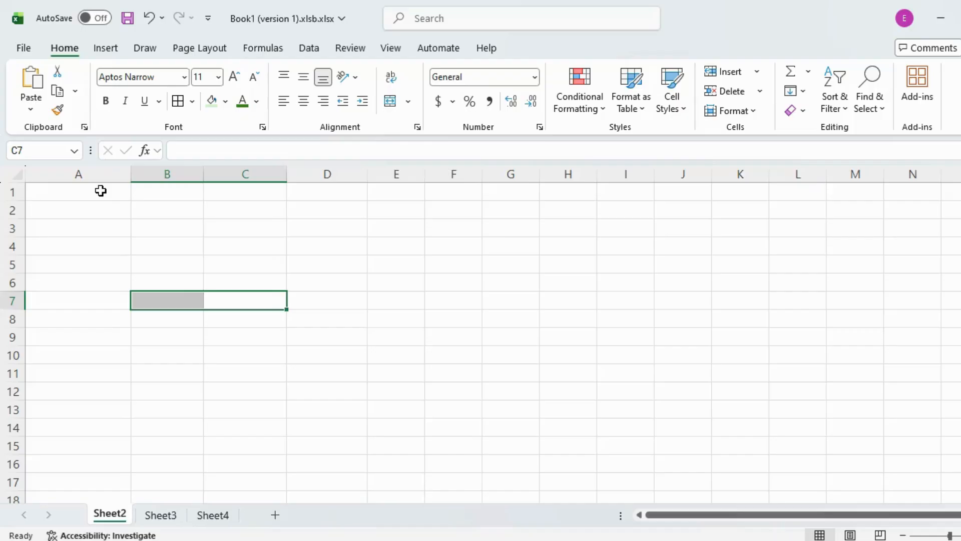
{"action": "left_click", "coordinate": [225, 294]}
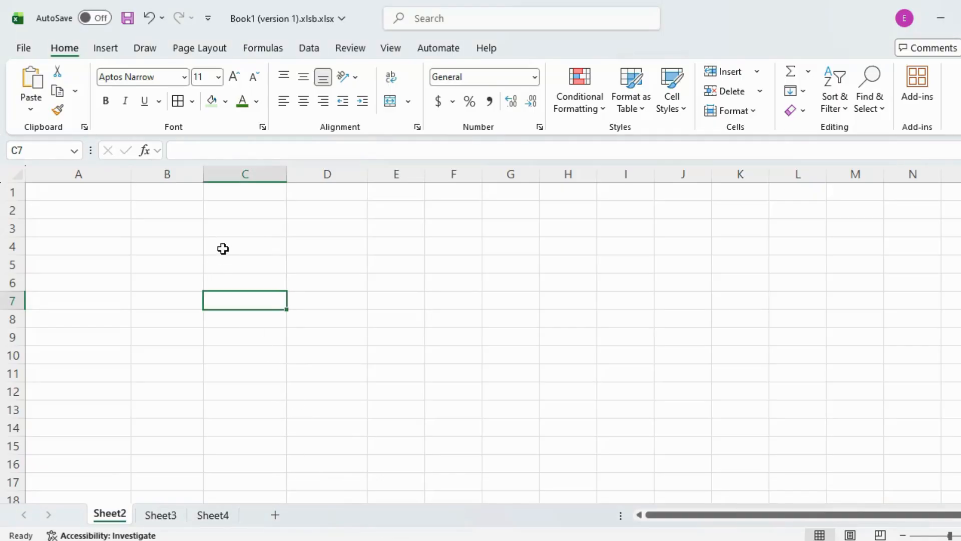
{"action": "type", "text": "="}
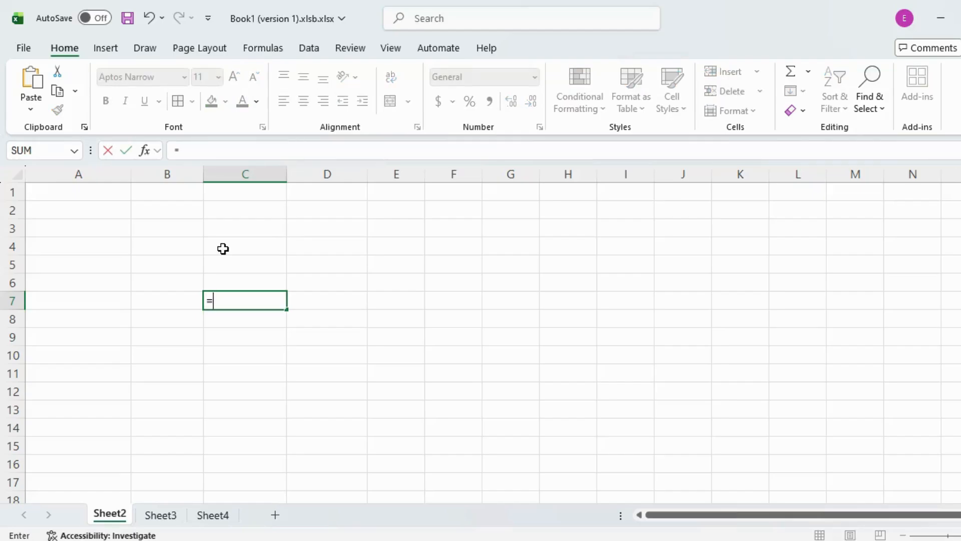
{"action": "left_click", "coordinate": [292, 331]}
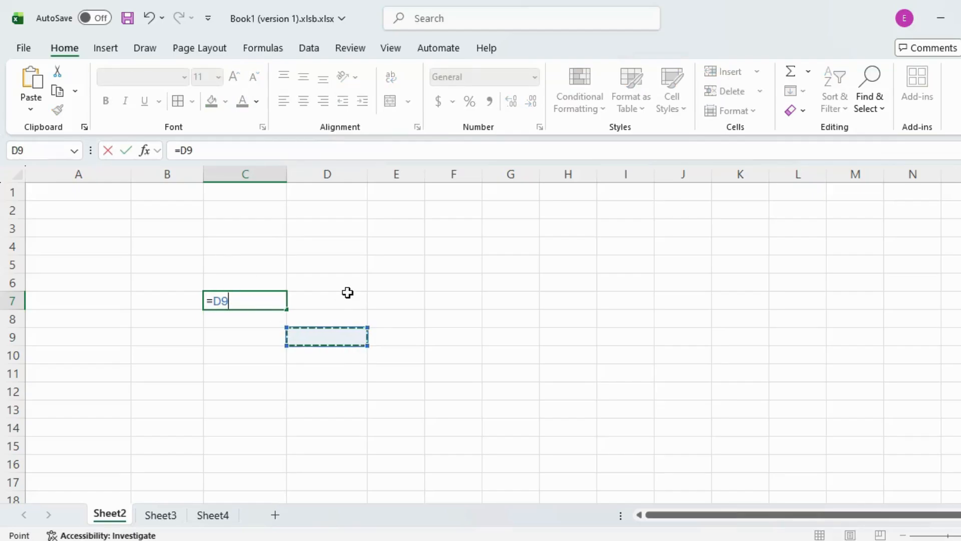
{"action": "key", "text": "BackSpace"}
{"action": "key", "text": "BackSpace"}
{"action": "key", "text": "BackSpace"}
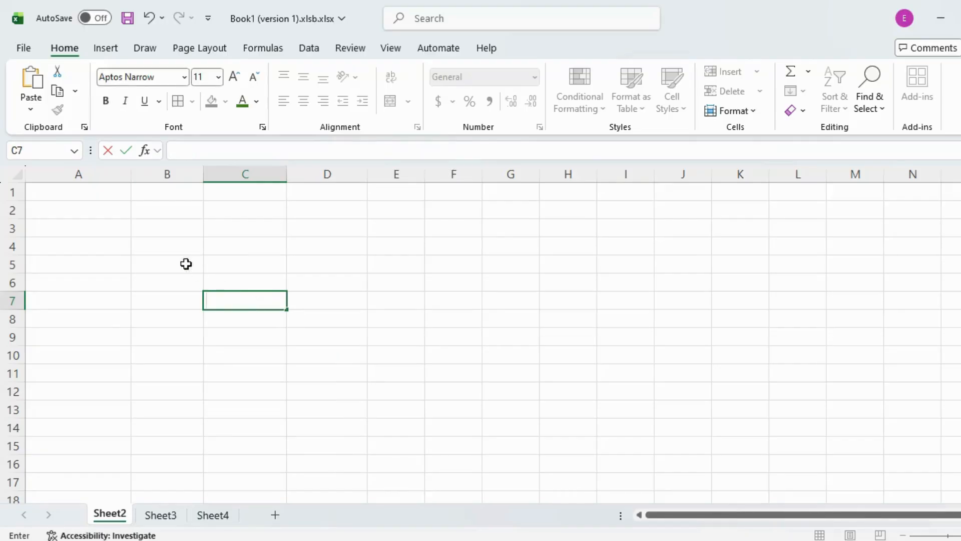
Enter 100 in cell A1 and 20 in cell A2
{"action": "left_click", "coordinate": [88, 193]}
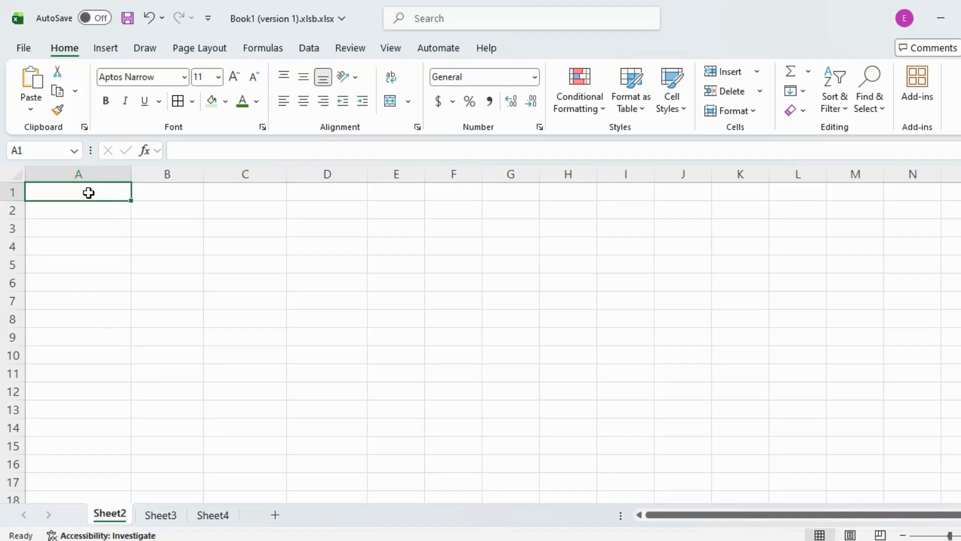
{"action": "type", "text": "100"}
{"action": "key", "text": "Return"}
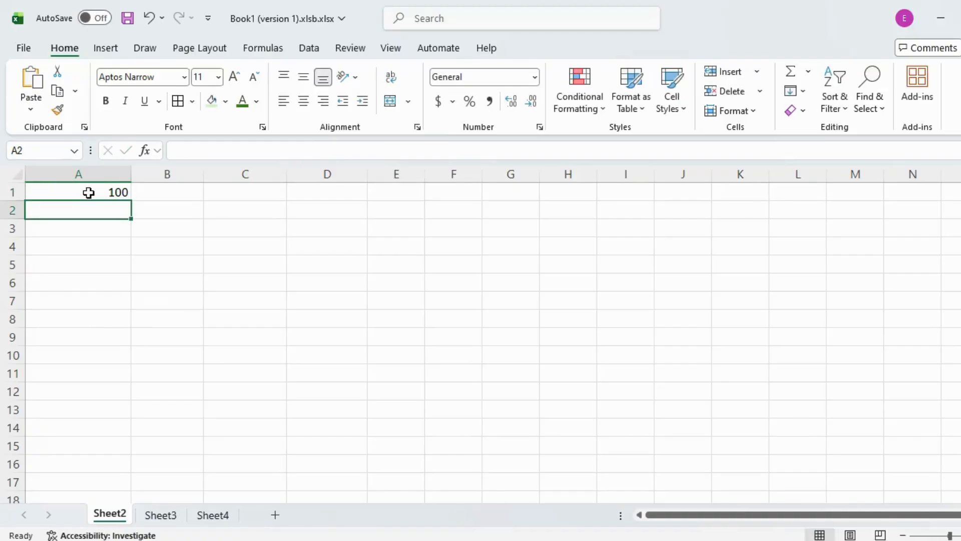
{"action": "type", "text": "20"}
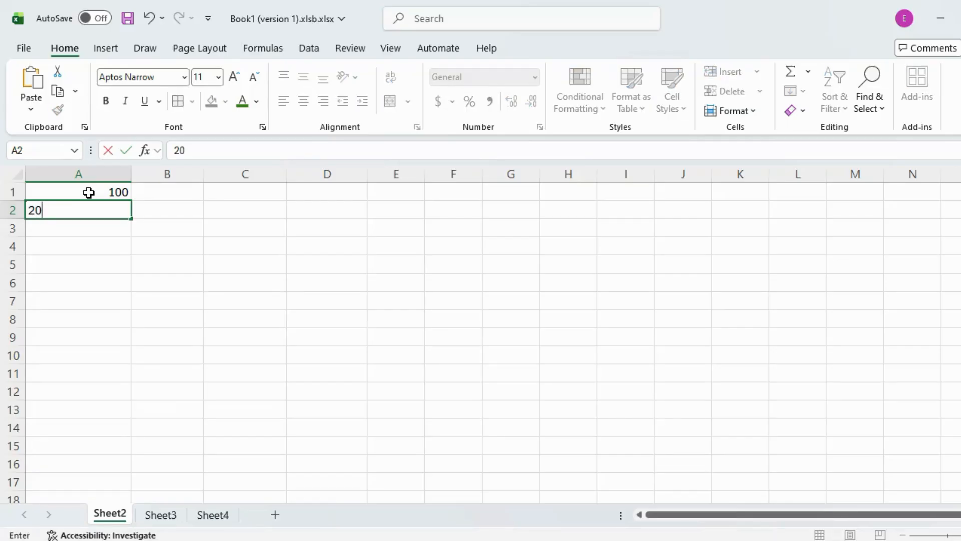
{"action": "key", "text": "Return"}
Enter the addition formula =100+20 in cell A3
{"action": "type", "text": "=100"}
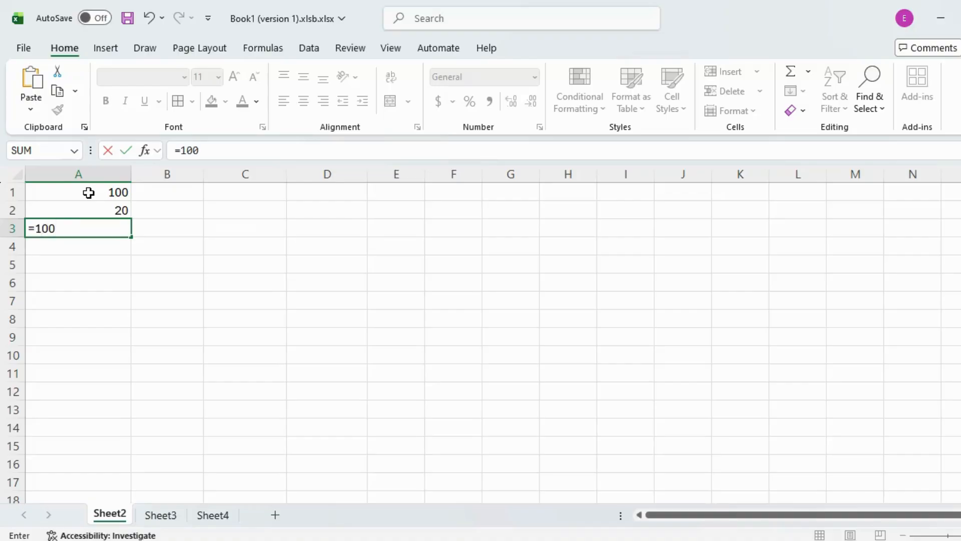
{"action": "type", "text": "+20"}
{"action": "key", "text": "Return"}
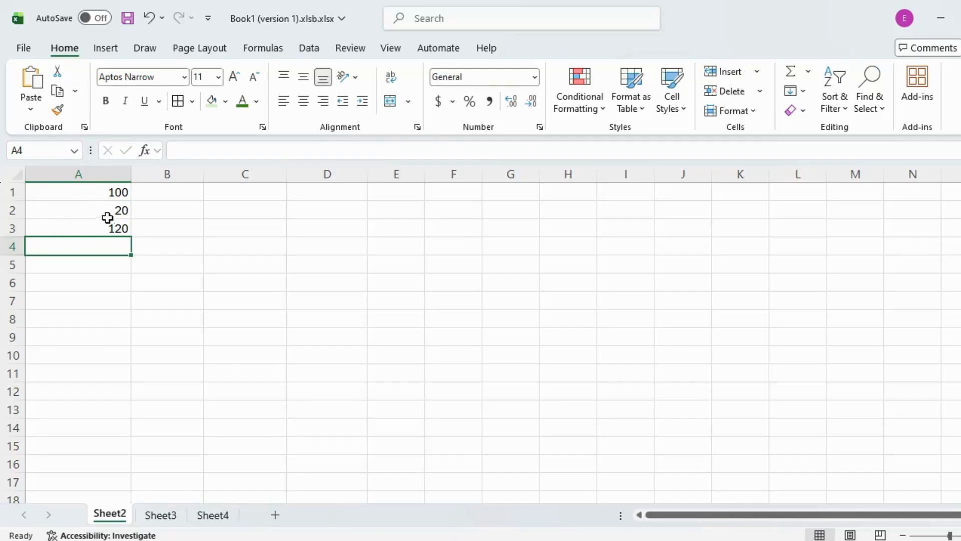
Change the formula in cell A3 to the subtraction =100-20
{"action": "left_click", "coordinate": [119, 229]}
{"action": "left_click_drag", "start_coordinate": [228, 150], "coordinate": [175, 153]}
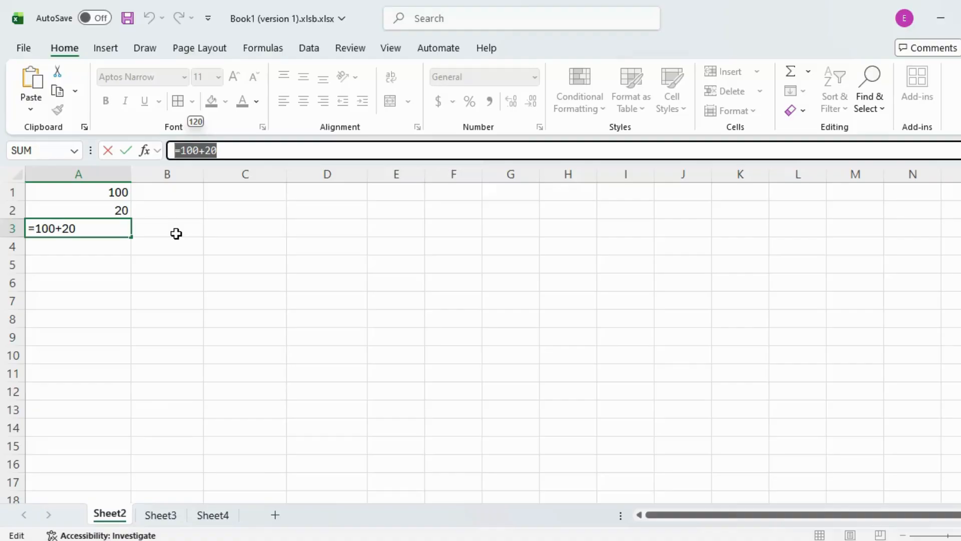
{"action": "left_click", "coordinate": [58, 229]}
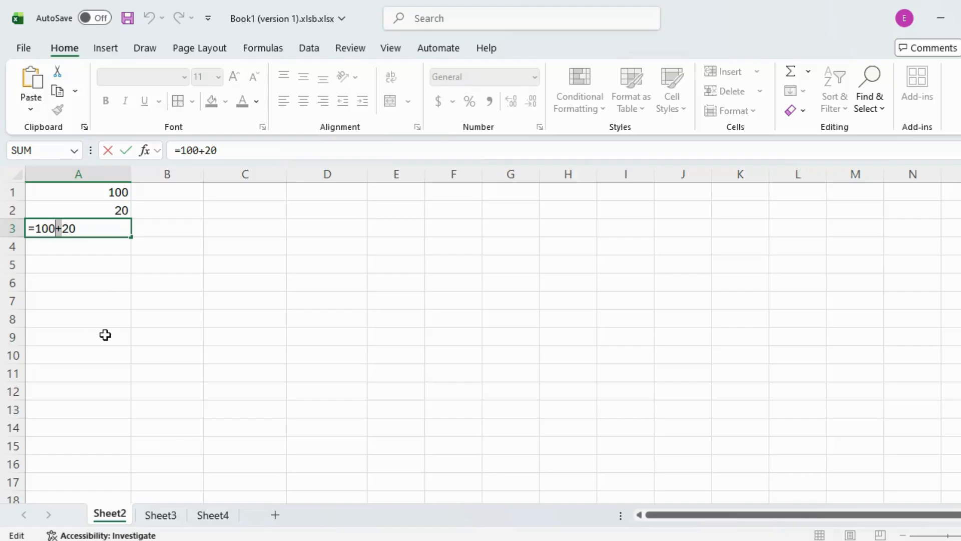
{"action": "type", "text": "-"}
{"action": "key", "text": "Return"}
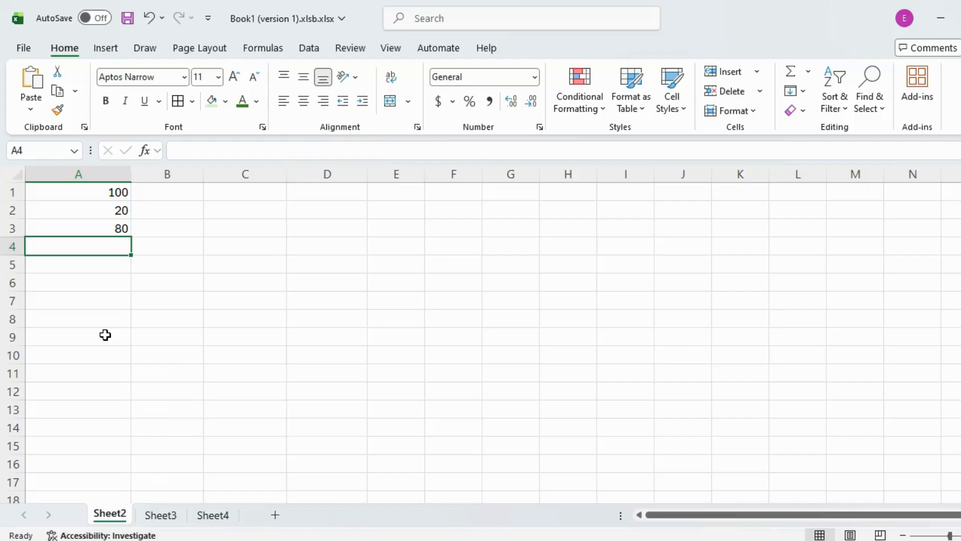
Change the formula in cell A3 to the multiplication =100*20
{"action": "left_click", "coordinate": [110, 228]}
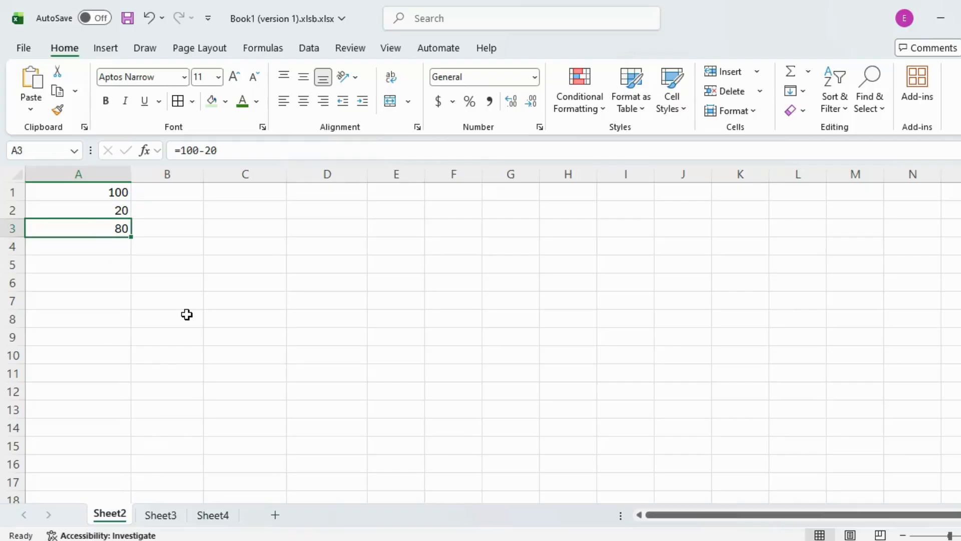
{"action": "double_click", "coordinate": [109, 229]}
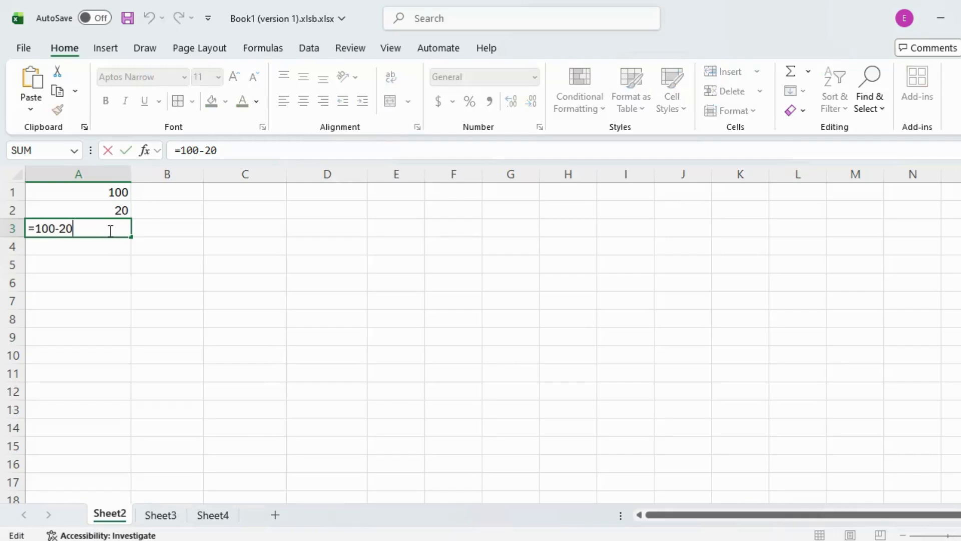
{"action": "left_click", "coordinate": [58, 229]}
{"action": "key", "text": "Delete"}
{"action": "type", "text": "*"}
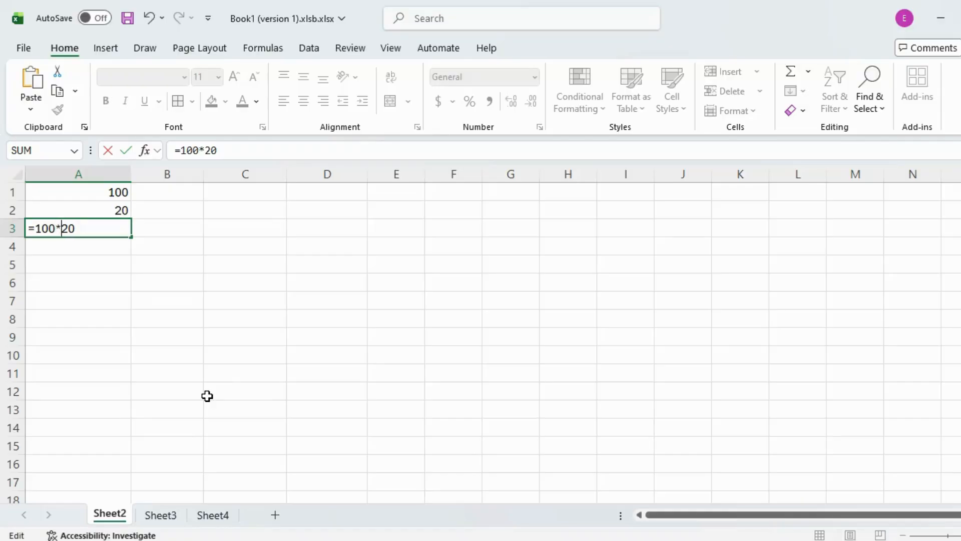
{"action": "key", "text": "Right"}
{"action": "key", "text": "Right"}
{"action": "key", "text": "Return"}
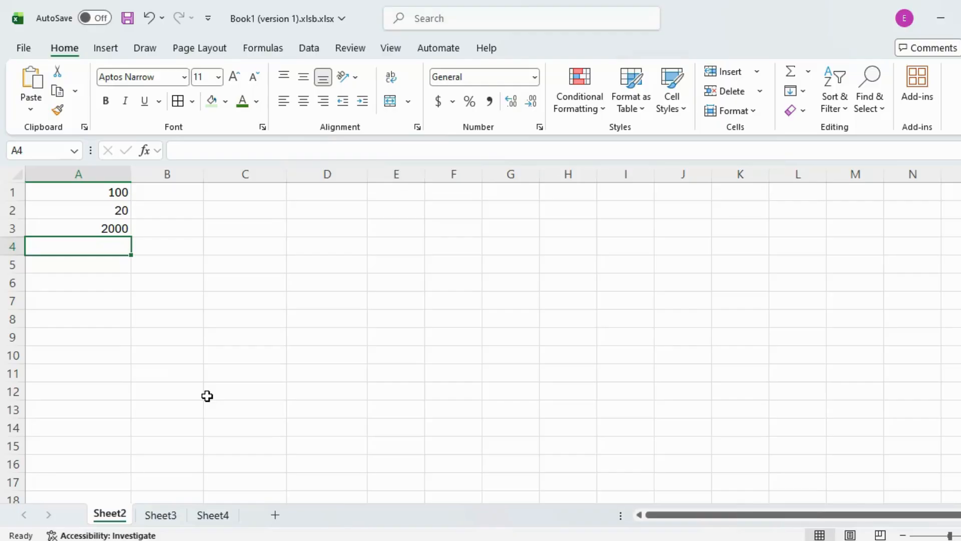
Change the formula in cell A3 to the division =100/20
{"action": "double_click", "coordinate": [110, 227]}
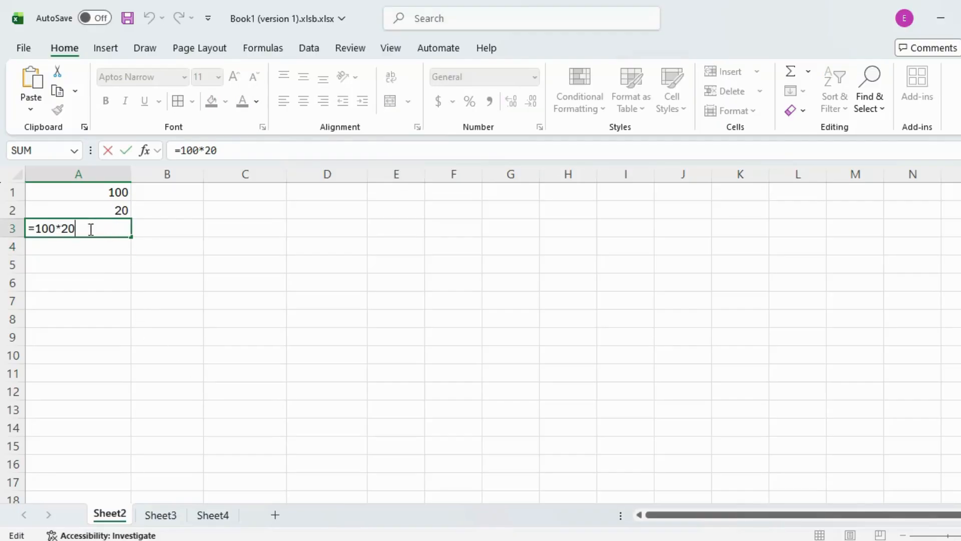
{"action": "left_click_drag", "start_coordinate": [64, 228], "coordinate": [56, 229]}
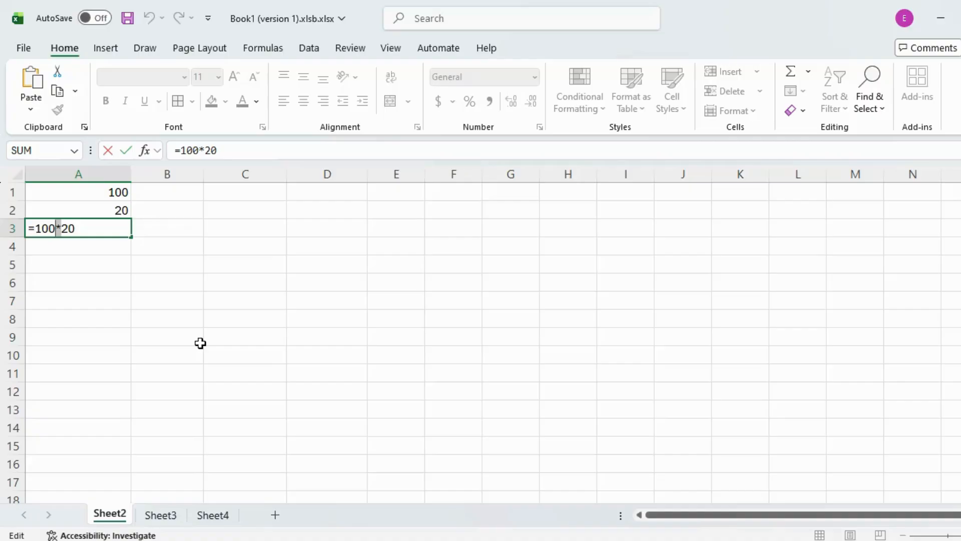
{"action": "type", "text": "/"}
{"action": "key", "text": "Return"}
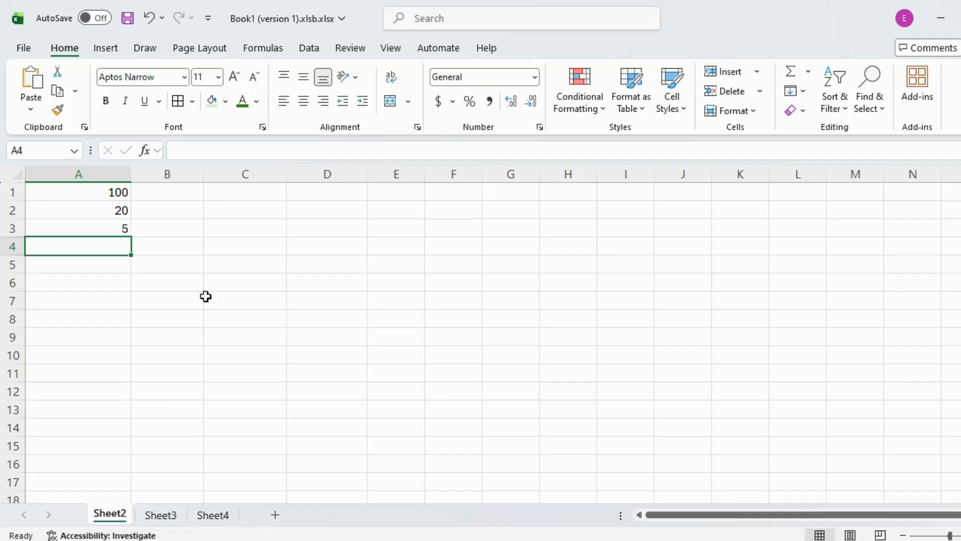
Change the formula in cell A3 back to the addition =100+20
{"action": "left_click_drag", "start_coordinate": [108, 194], "coordinate": [108, 228]}
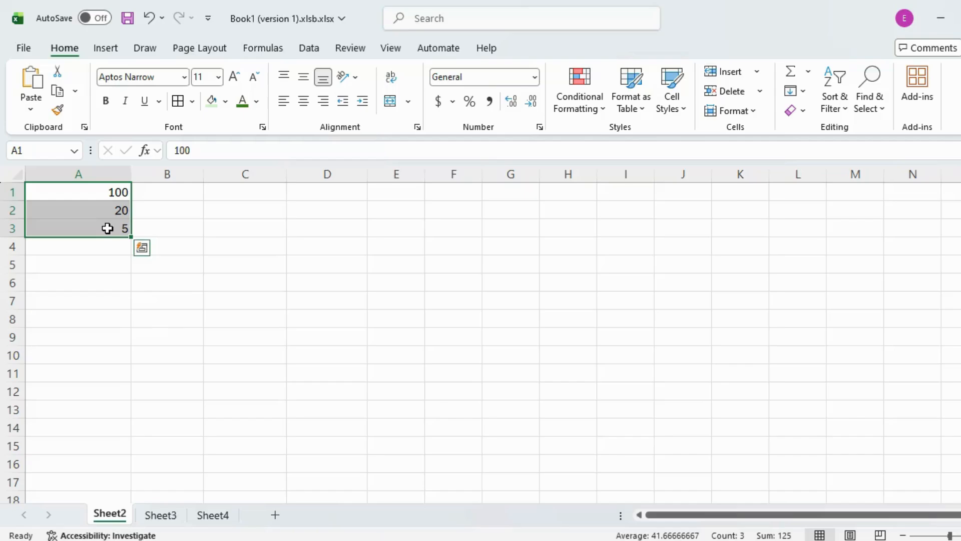
{"action": "left_click", "coordinate": [156, 185]}
{"action": "left_click", "coordinate": [109, 225]}
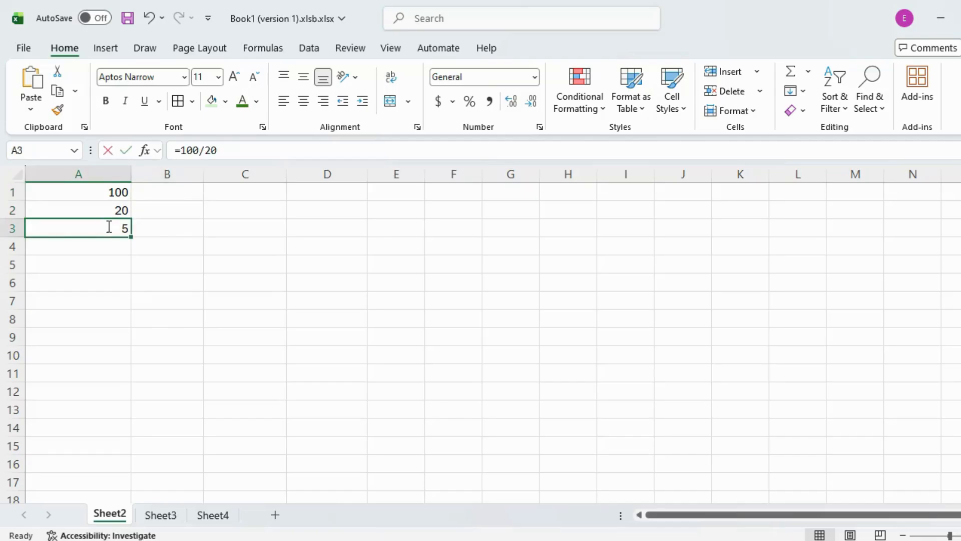
{"action": "double_click", "coordinate": [108, 227]}
{"action": "left_click", "coordinate": [57, 228]}
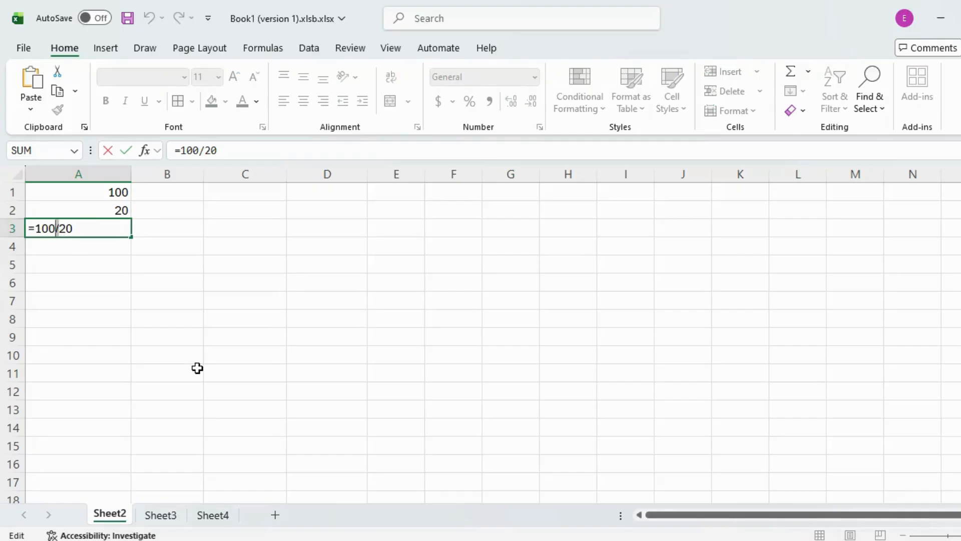
{"action": "type", "text": "+"}
{"action": "left_click", "coordinate": [122, 245]}
{"action": "left_click", "coordinate": [125, 229]}
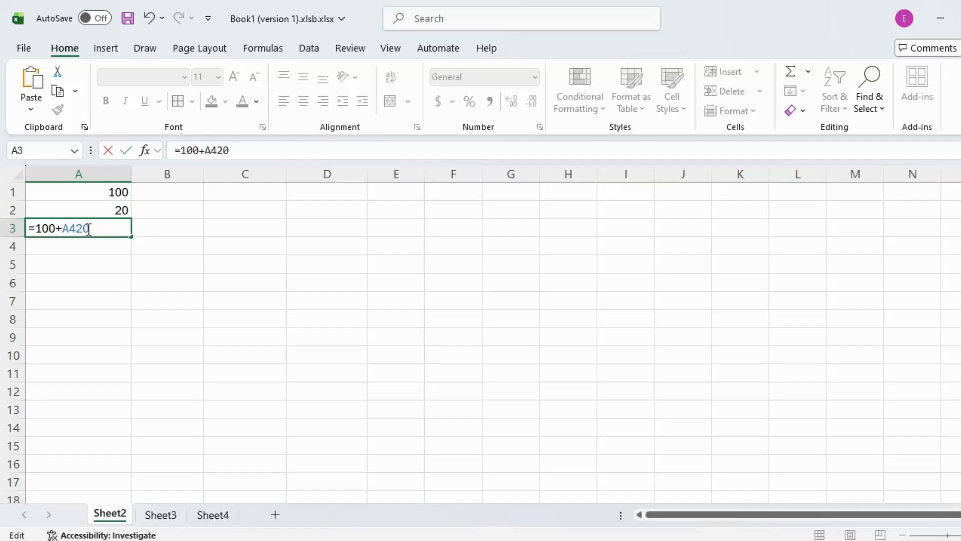
{"action": "key", "text": "BackSpace"}
{"action": "key", "text": "BackSpace"}
{"action": "left_click", "coordinate": [81, 250]}
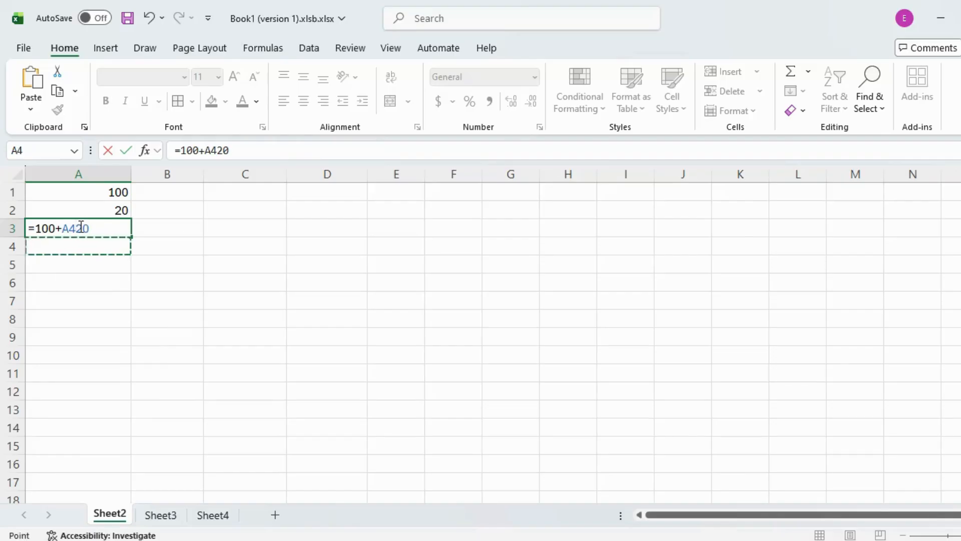
{"action": "key", "text": "BackSpace"}
{"action": "key", "text": "BackSpace"}
{"action": "key", "text": "Return"}
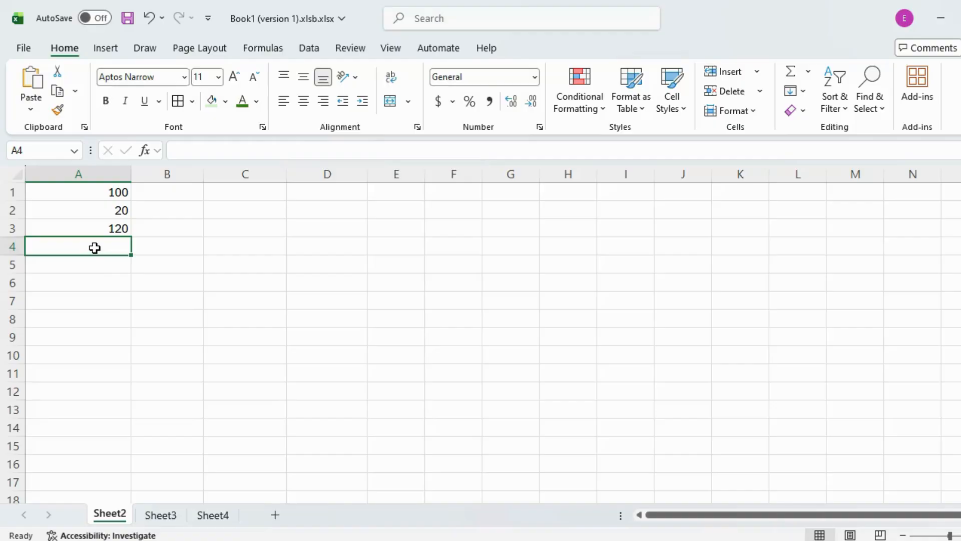
Enter the cell-reference formula =A1+A2 in cell A4
{"action": "type", "text": "="}
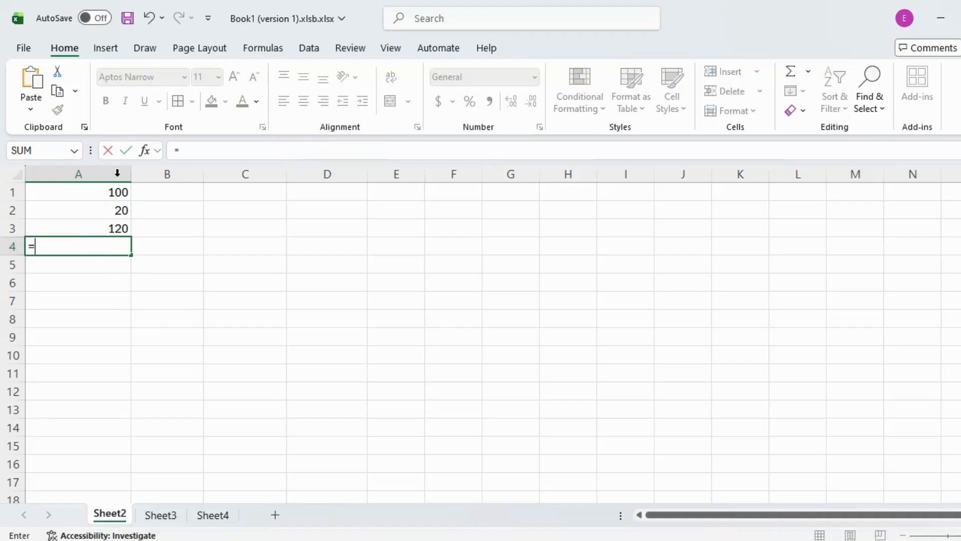
{"action": "left_click", "coordinate": [109, 190]}
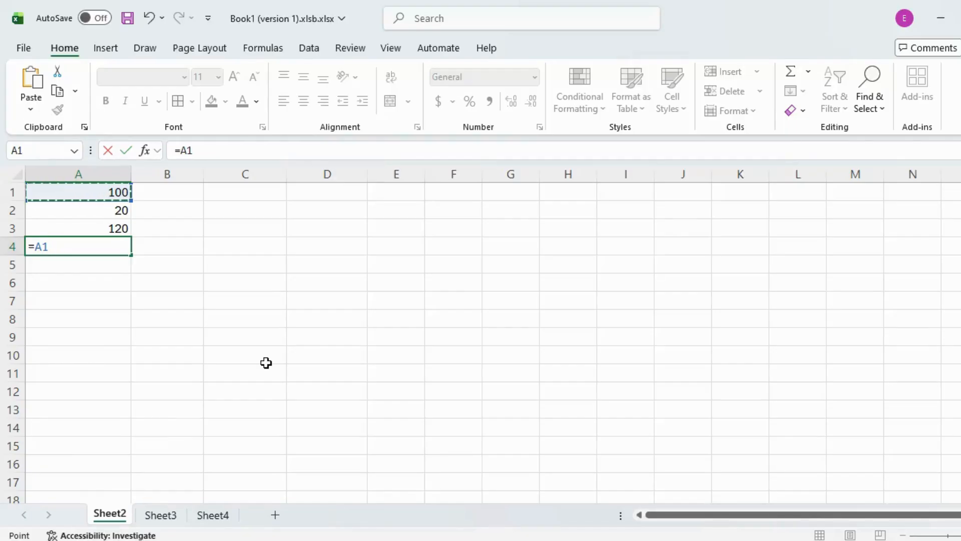
{"action": "type", "text": "+"}
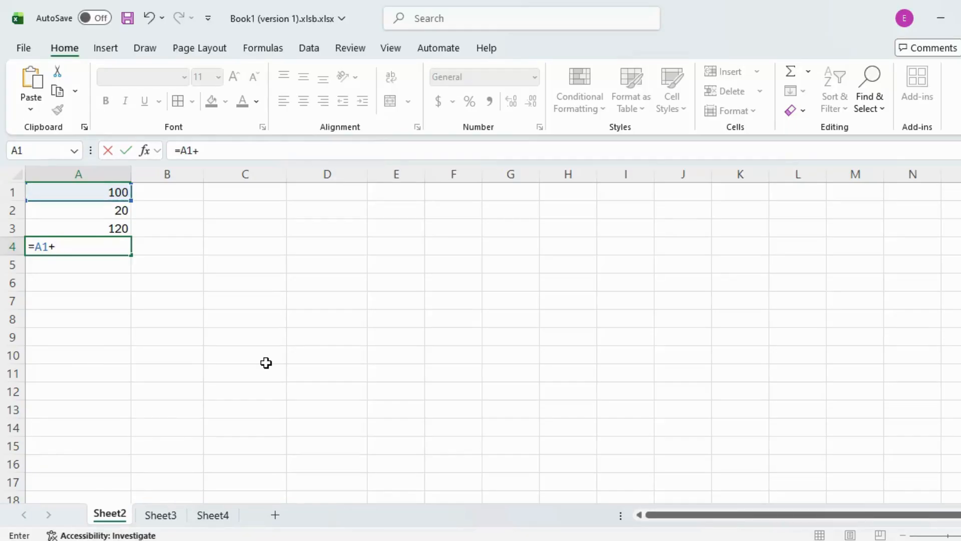
{"action": "left_click", "coordinate": [100, 210]}
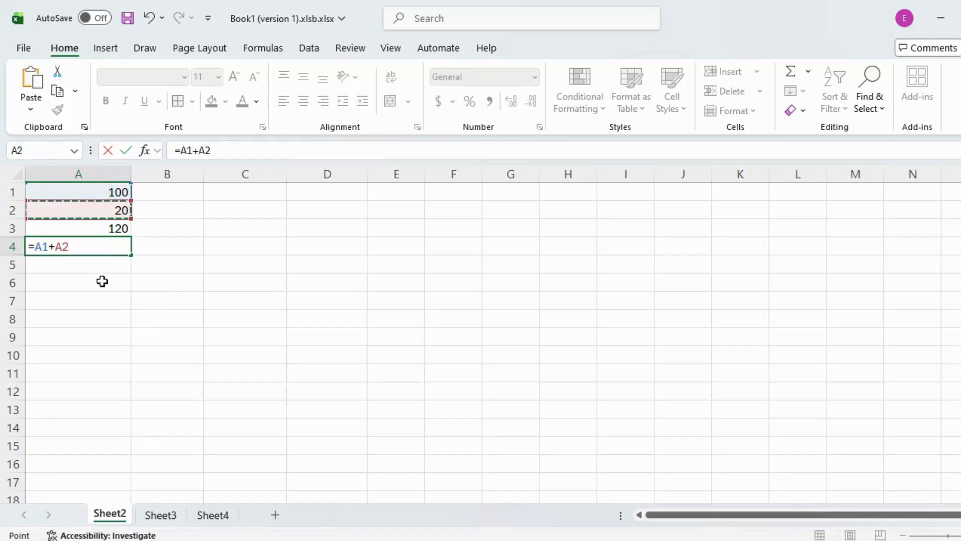
{"action": "key", "text": "Return"}
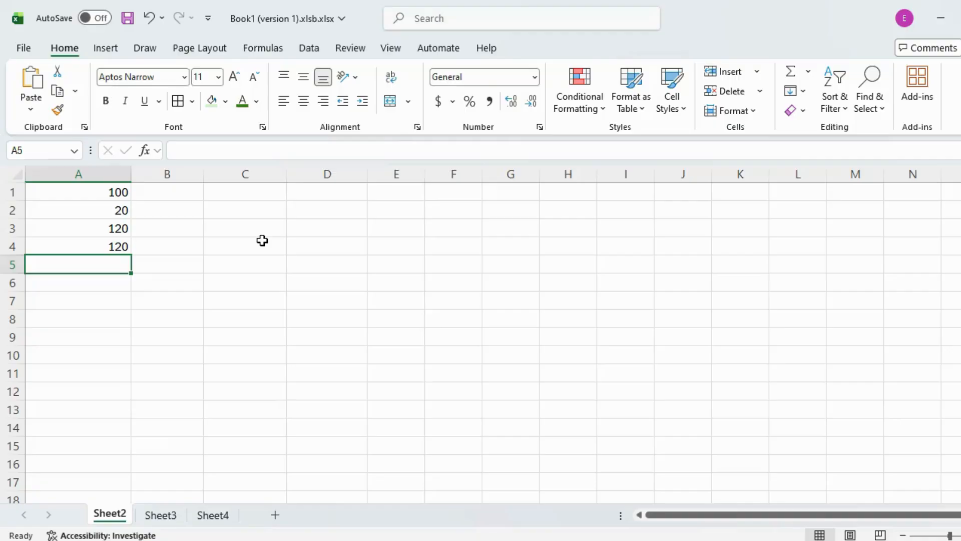
Enter the range formula =SUM(A1:A2) in cell A5
{"action": "left_click_drag", "start_coordinate": [98, 227], "coordinate": [59, 248]}
{"action": "left_click", "coordinate": [77, 250]}
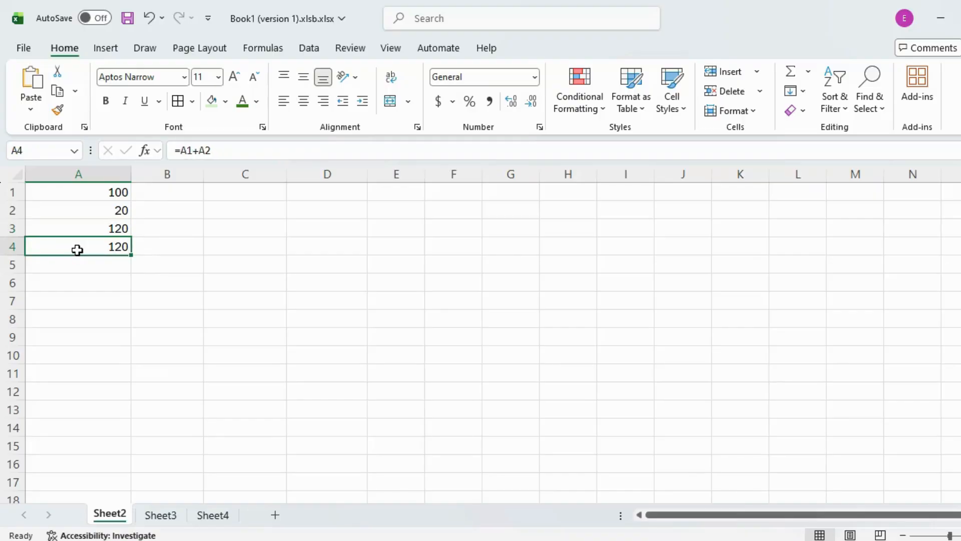
{"action": "left_click", "coordinate": [77, 225]}
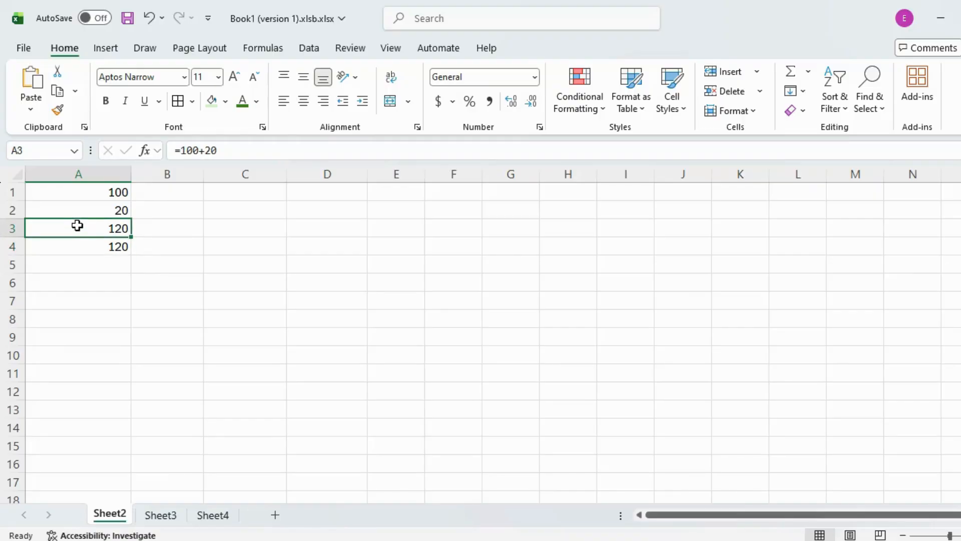
{"action": "left_click", "coordinate": [88, 267]}
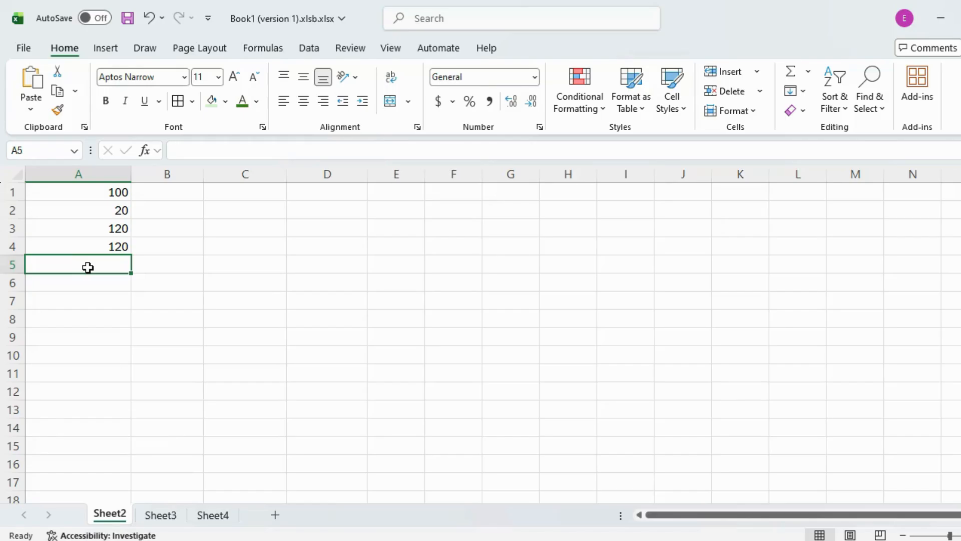
{"action": "type", "text": "="}
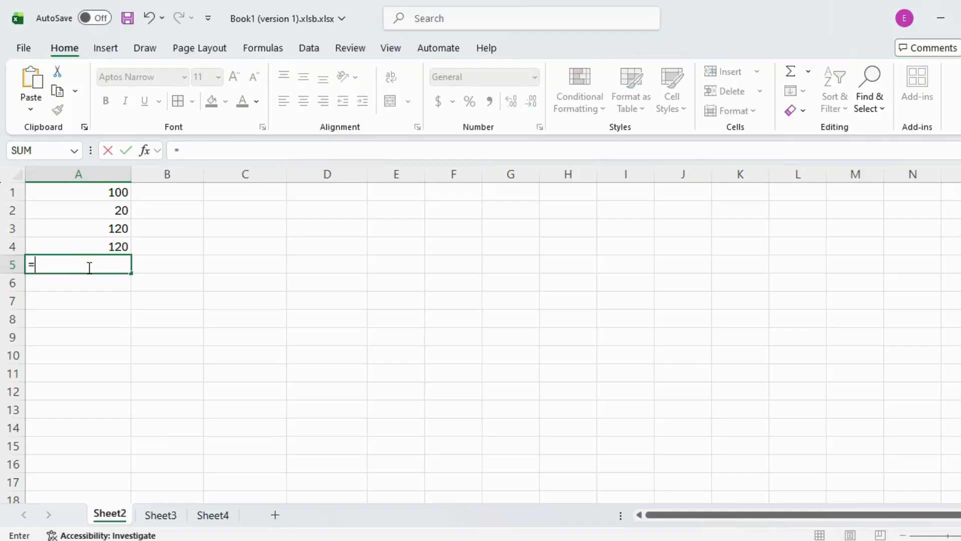
{"action": "type", "text": "Su"}
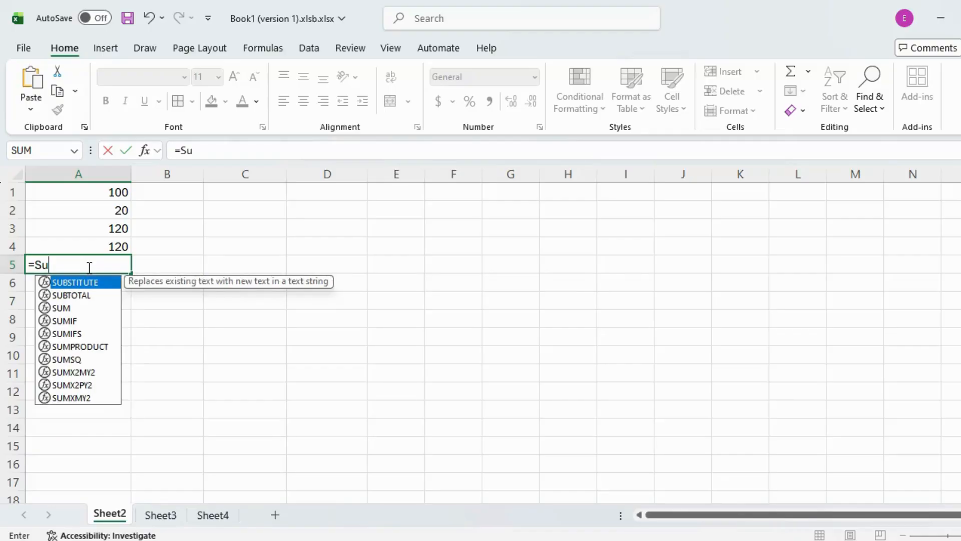
{"action": "type", "text": "m("}
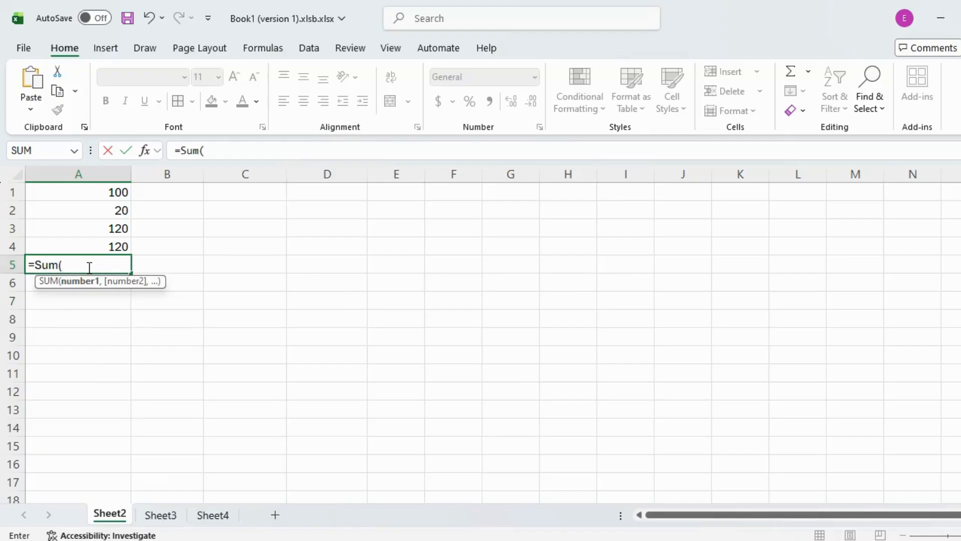
{"action": "left_click_drag", "start_coordinate": [101, 190], "coordinate": [100, 210]}
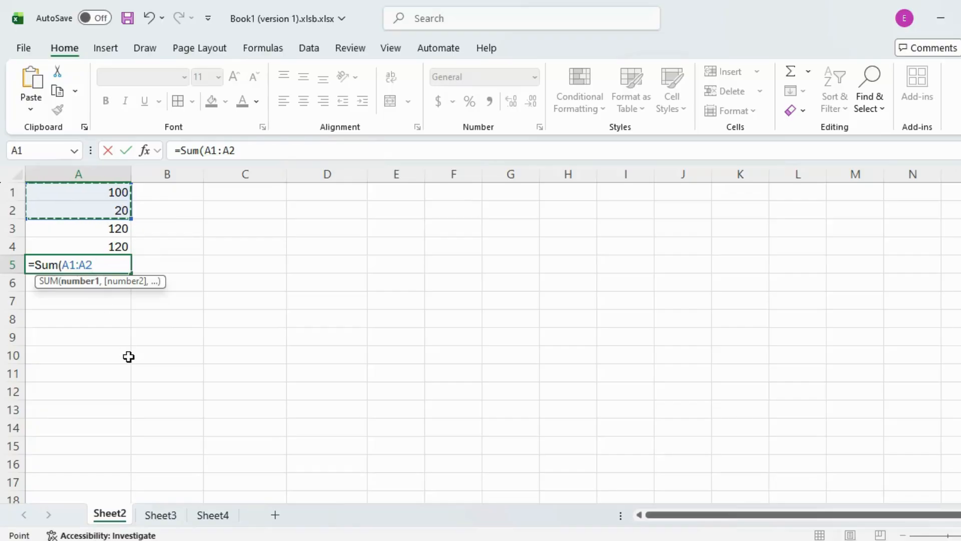
{"action": "type", "text": ")"}
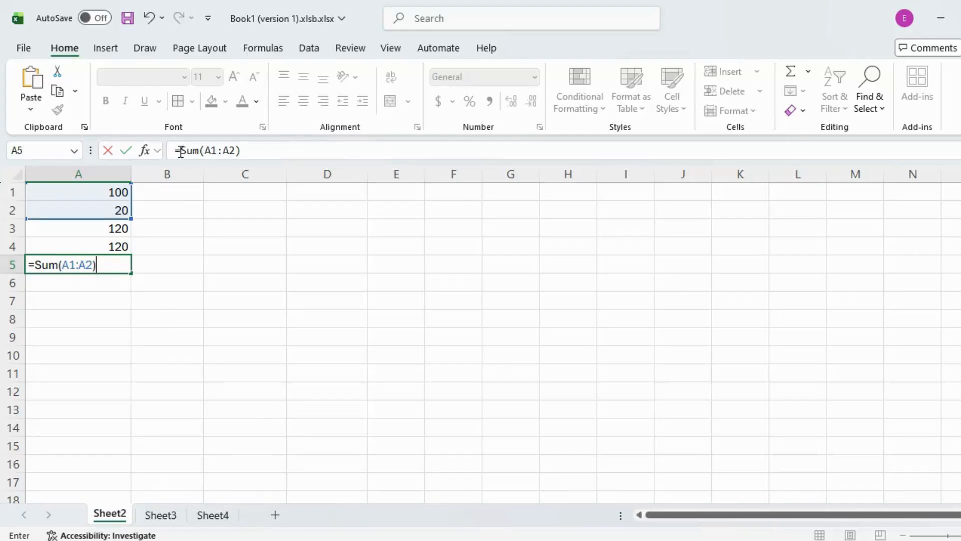
{"action": "left_click_drag", "start_coordinate": [176, 150], "coordinate": [273, 176]}
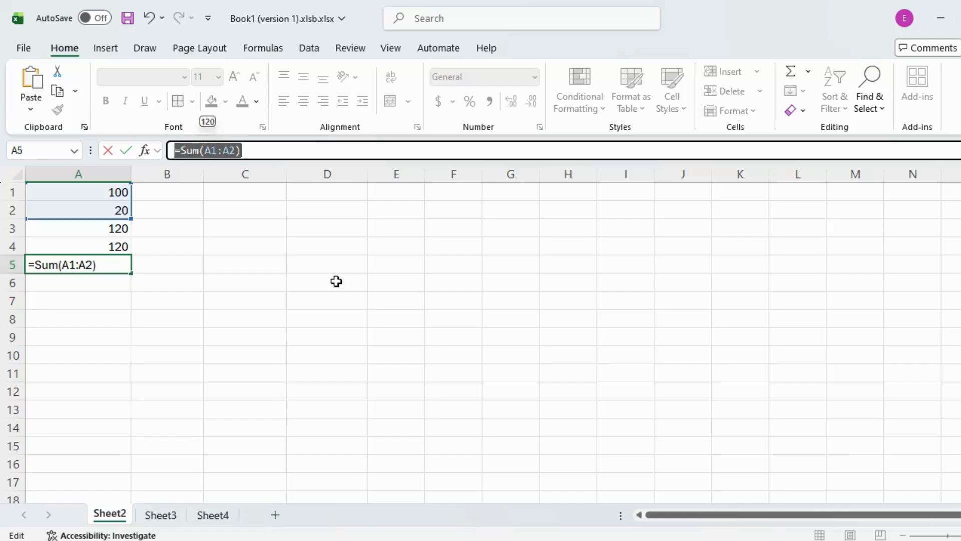
{"action": "left_click", "coordinate": [105, 266]}
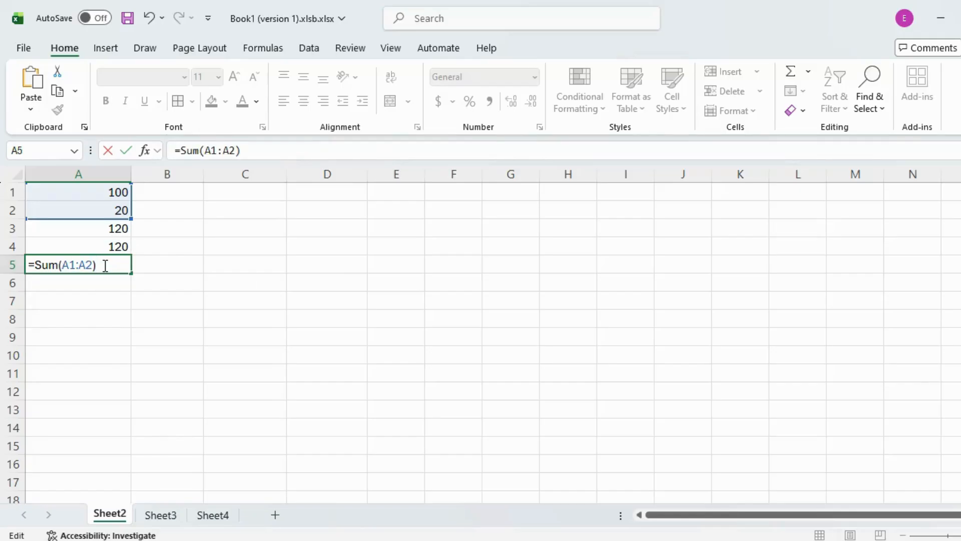
{"action": "key", "text": "Return"}
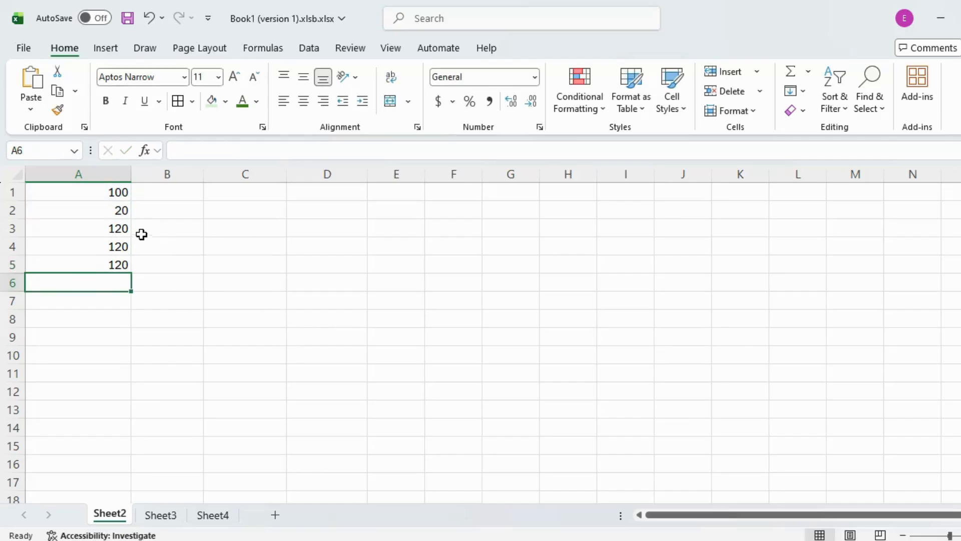
Compare the results in cells A3 to A5 with the source values in A1 and A2
{"action": "left_click", "coordinate": [125, 230]}
{"action": "left_click_drag", "start_coordinate": [126, 244], "coordinate": [127, 264]}
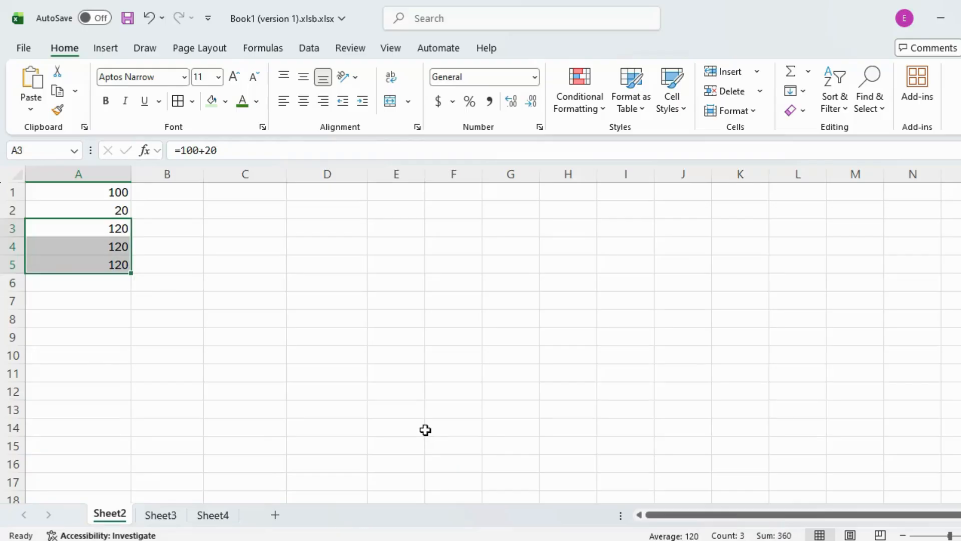
{"action": "left_click", "coordinate": [93, 271]}
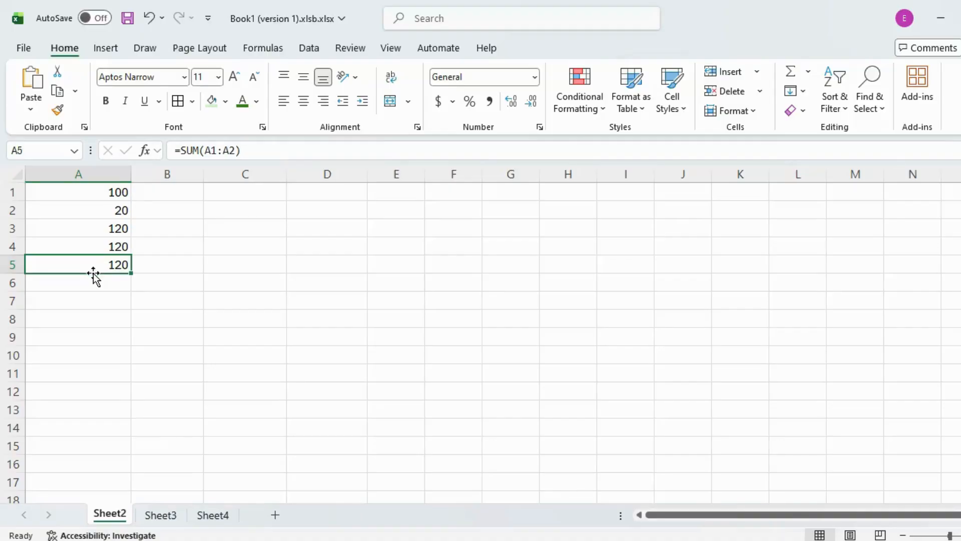
{"action": "left_click_drag", "start_coordinate": [116, 228], "coordinate": [117, 262]}
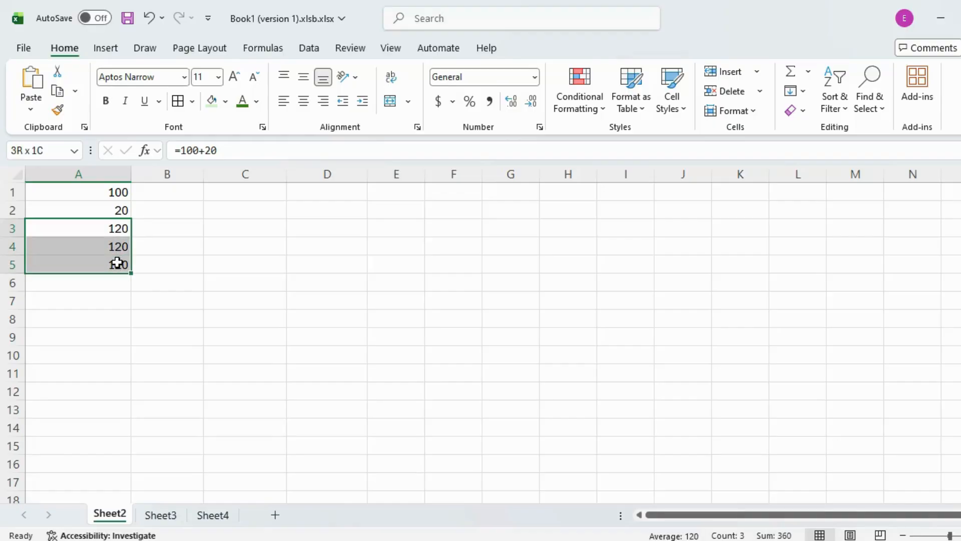
{"action": "left_click_drag", "start_coordinate": [117, 263], "coordinate": [117, 263]}
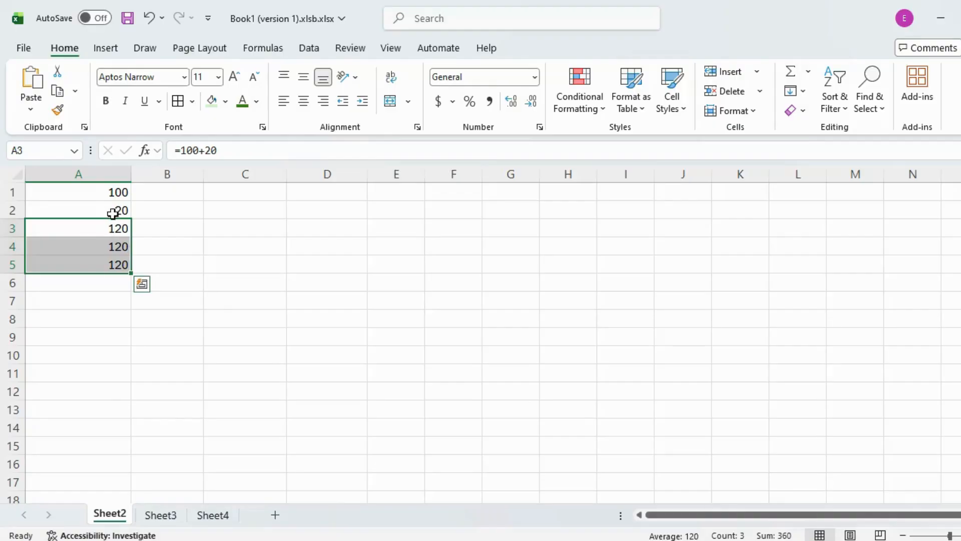
{"action": "left_click_drag", "start_coordinate": [113, 191], "coordinate": [114, 209]}
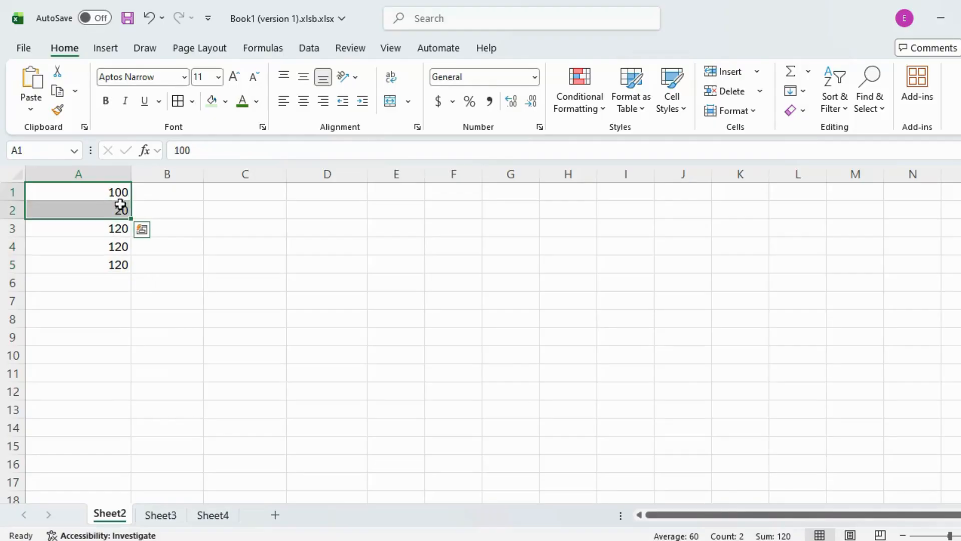
Examine the formula in cell A3, undoing the accidental reference to B9 and keeping =100+20
{"action": "left_click", "coordinate": [115, 230]}
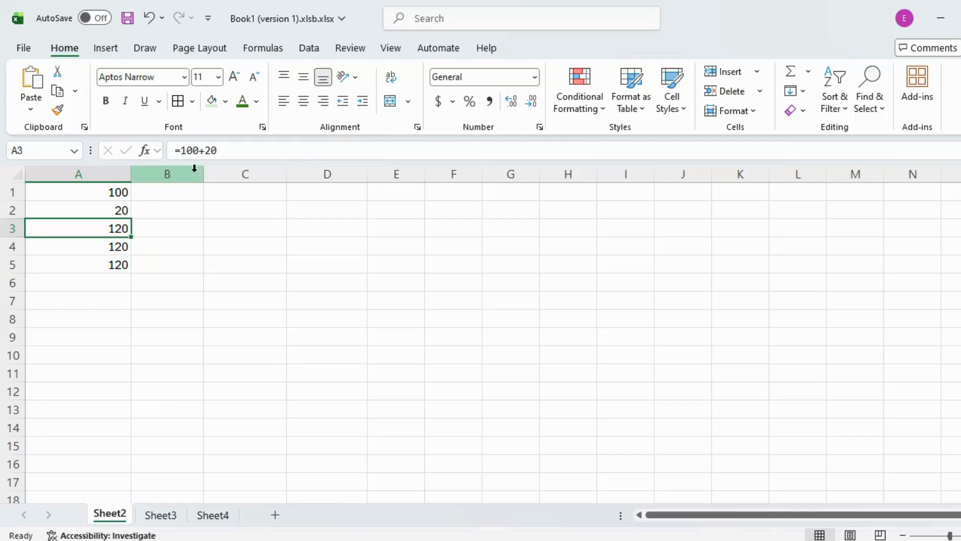
{"action": "left_click_drag", "start_coordinate": [219, 150], "coordinate": [173, 149]}
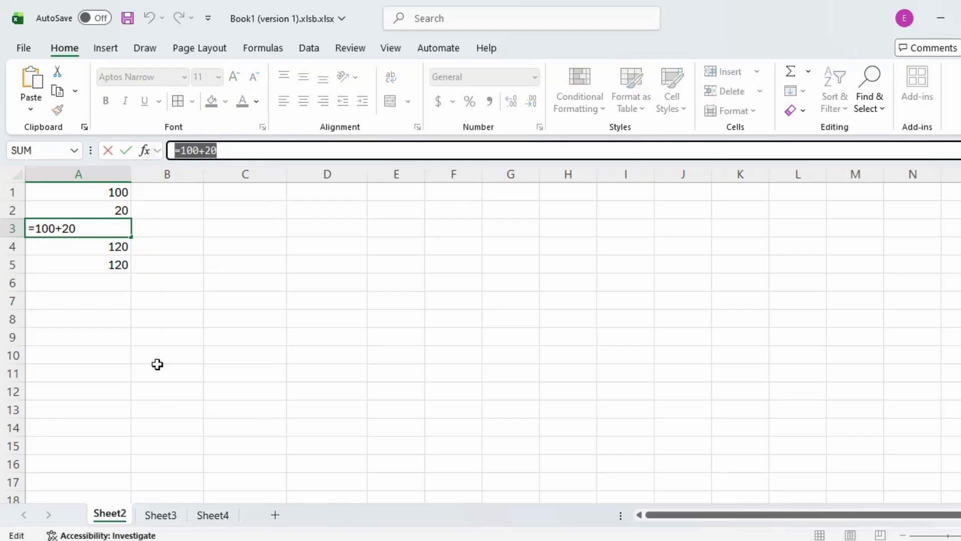
{"action": "left_click", "coordinate": [150, 337]}
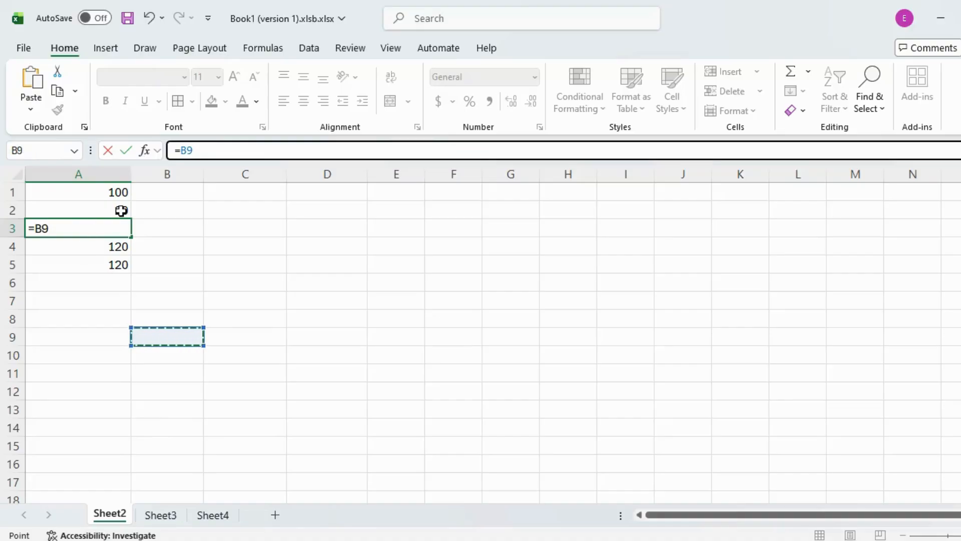
{"action": "key", "text": "ctrl+z"}
{"action": "double_click", "coordinate": [85, 225]}
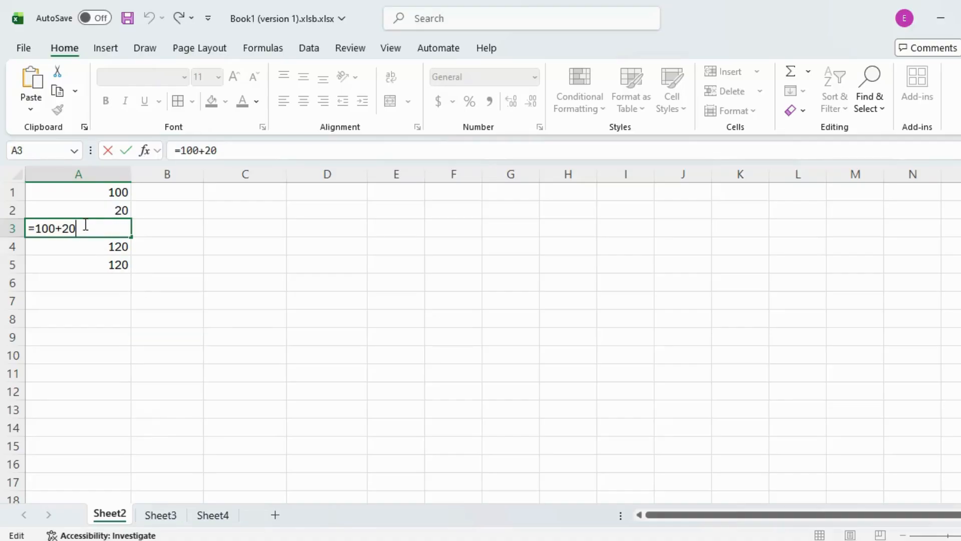
{"action": "key", "text": "Return"}
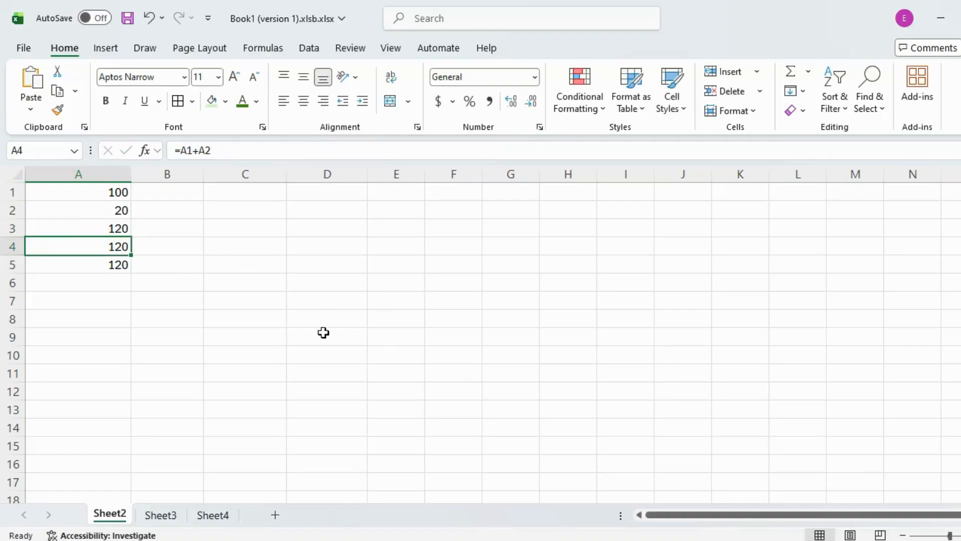
Examine the SUM formula in cell A5 and the range it refers to, leaving it as it is
{"action": "left_click", "coordinate": [117, 264]}
{"action": "left_click_drag", "start_coordinate": [247, 151], "coordinate": [170, 152]}
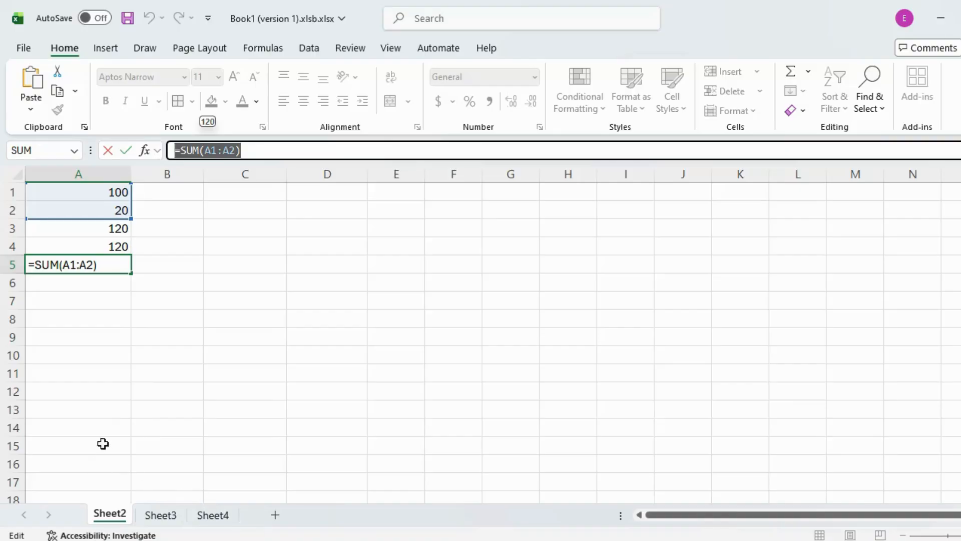
{"action": "double_click", "coordinate": [107, 264]}
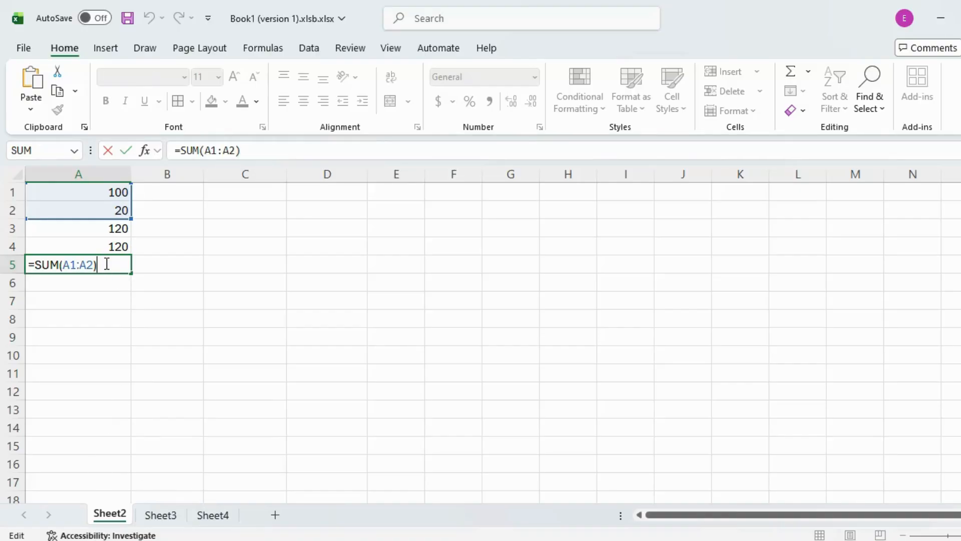
{"action": "key", "text": "Return"}
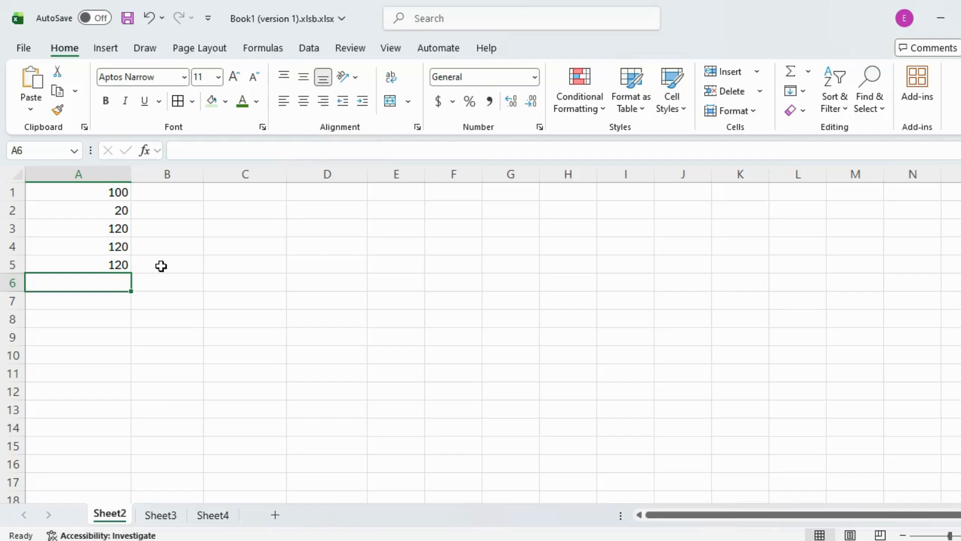
{"action": "left_click", "coordinate": [392, 519]}
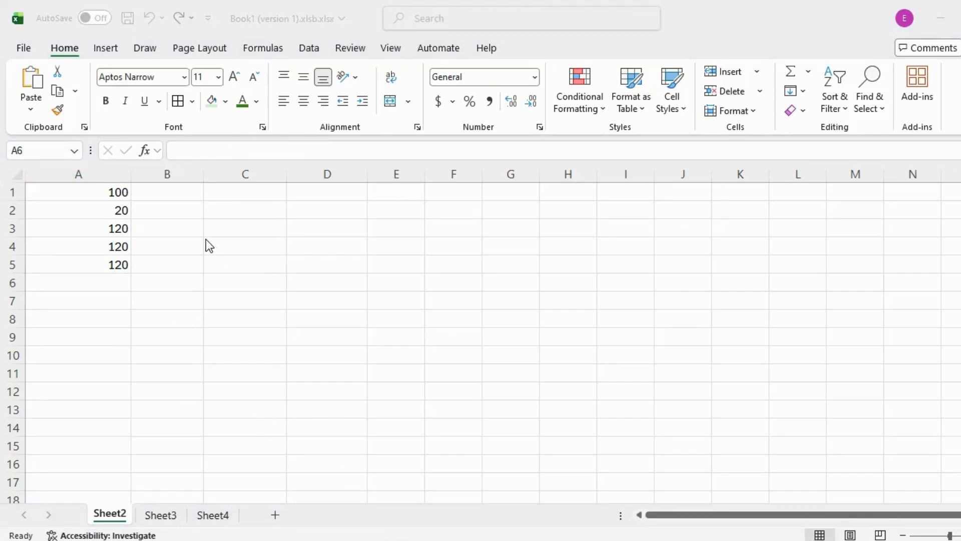
{"action": "left_click", "coordinate": [237, 226]}
{"action": "key", "text": "BackSpace"}
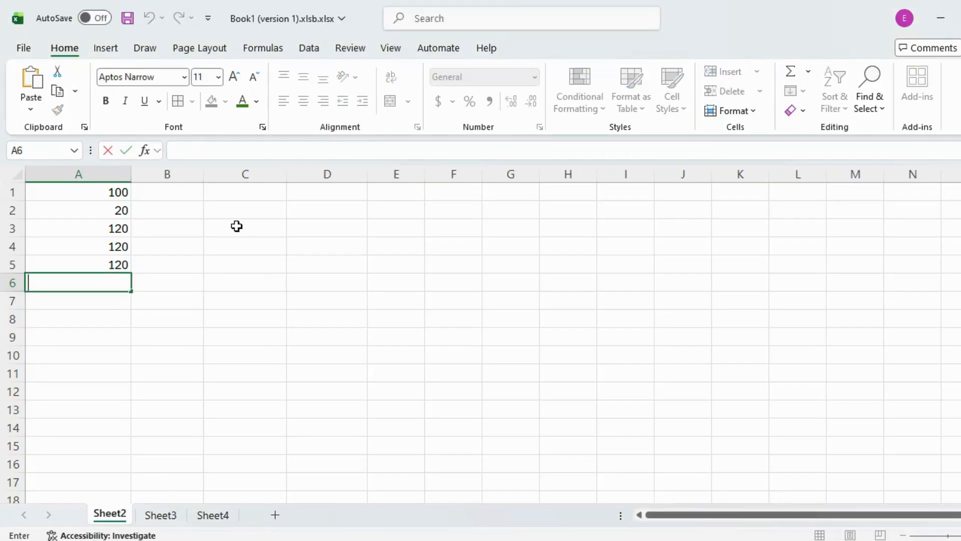
List the function labels sum, avg, max and min in cells C3 to C6
{"action": "left_click", "coordinate": [237, 227]}
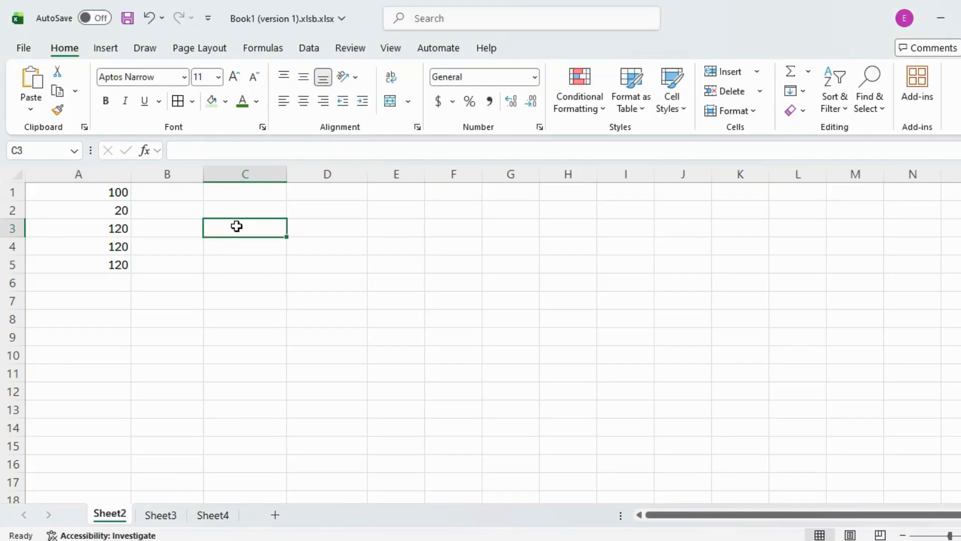
{"action": "type", "text": "sum"}
{"action": "key", "text": "Left"}
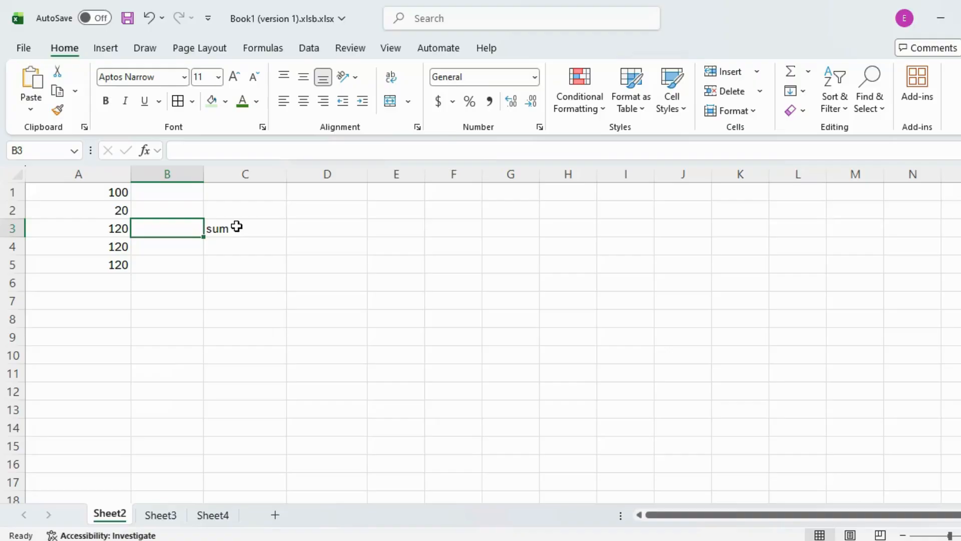
{"action": "key", "text": "Down"}
{"action": "key", "text": "Right"}
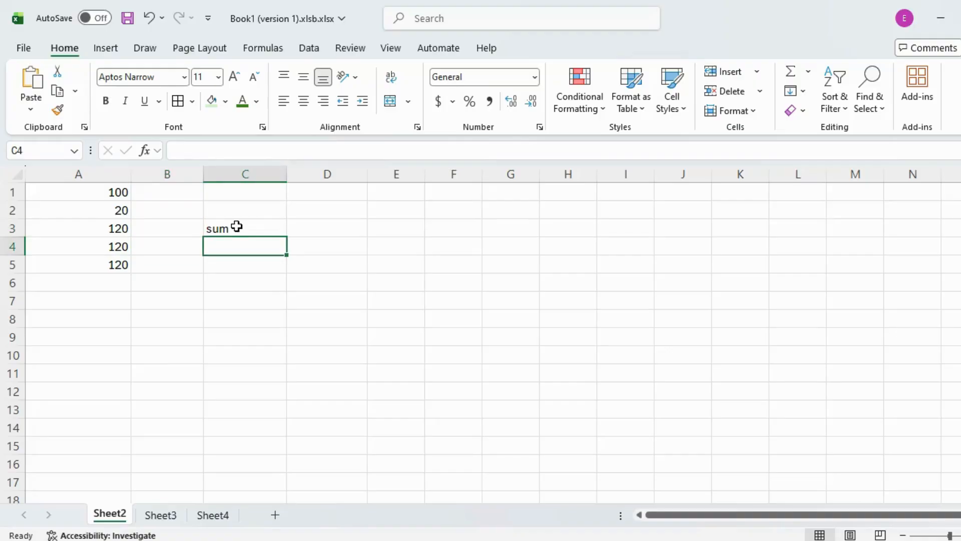
{"action": "type", "text": "avg"}
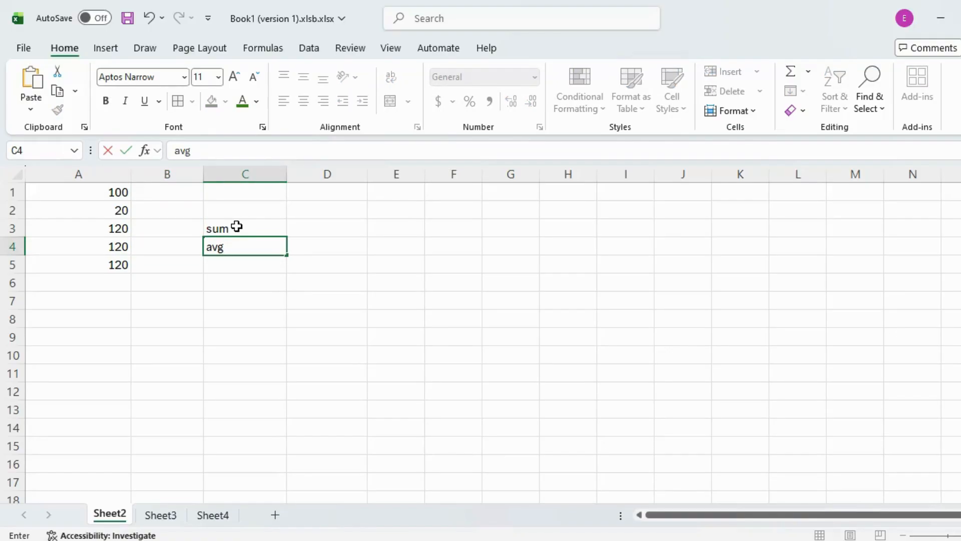
{"action": "key", "text": "Return"}
{"action": "type", "text": "ma"}
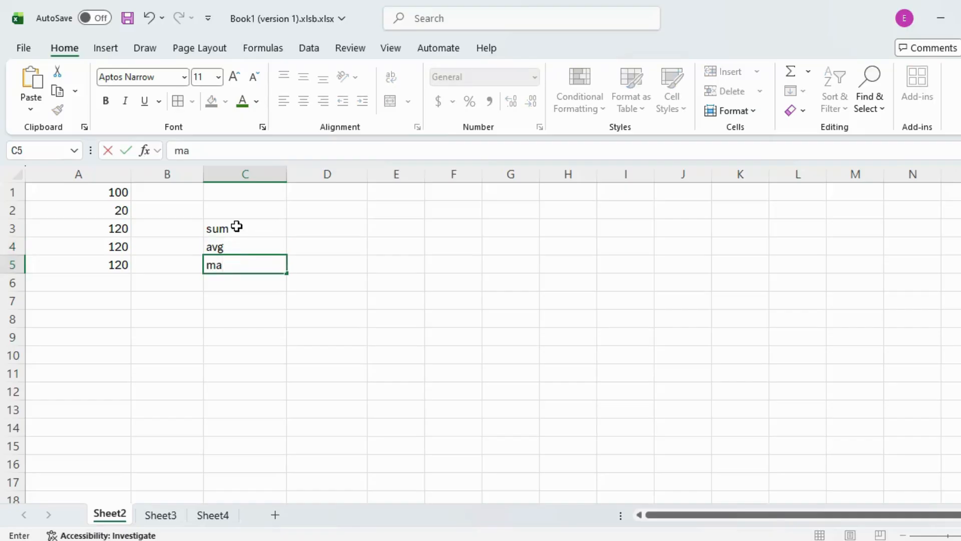
{"action": "type", "text": "x"}
{"action": "key", "text": "Return"}
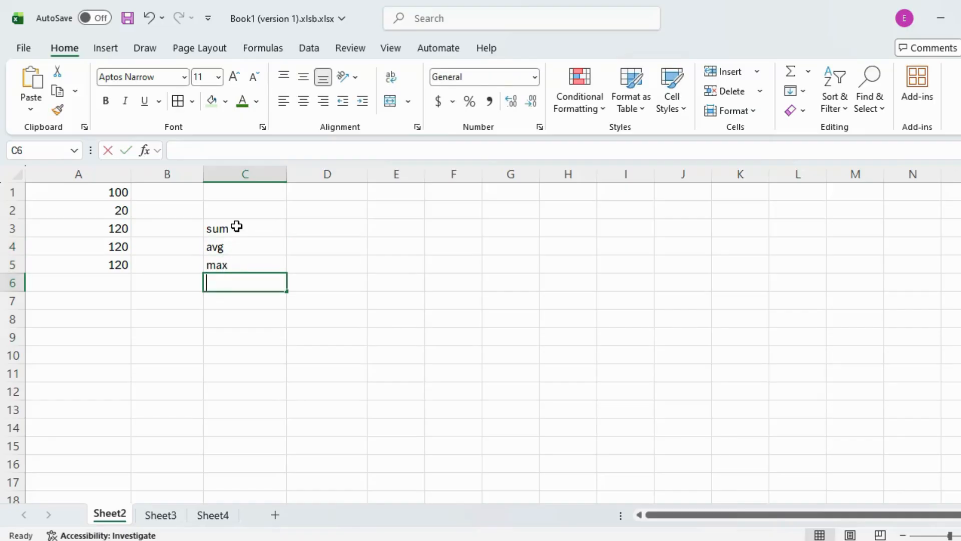
{"action": "type", "text": "min"}
{"action": "key", "text": "Return"}
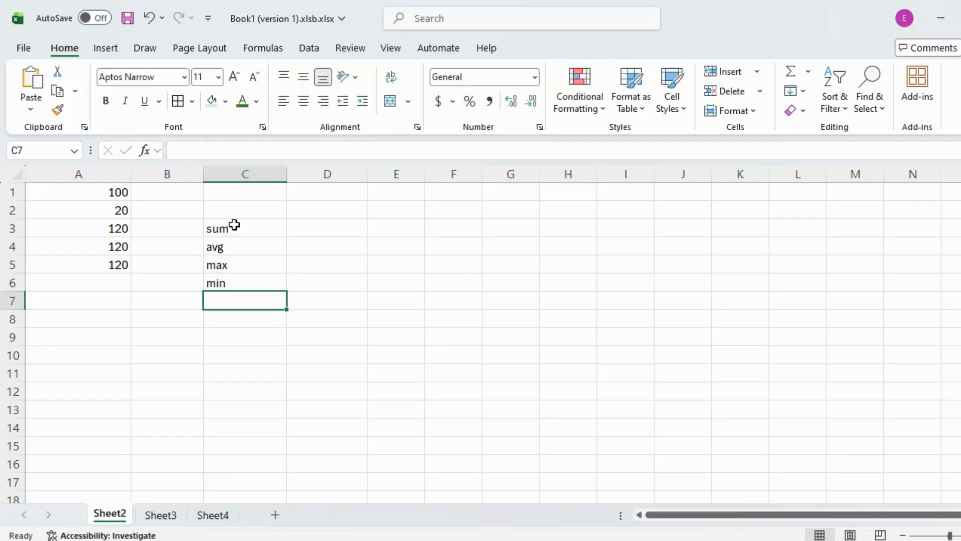
Review the existing addition formulas in cells A3 and A5 without changing them
{"action": "left_click", "coordinate": [234, 224]}
{"action": "double_click", "coordinate": [109, 233]}
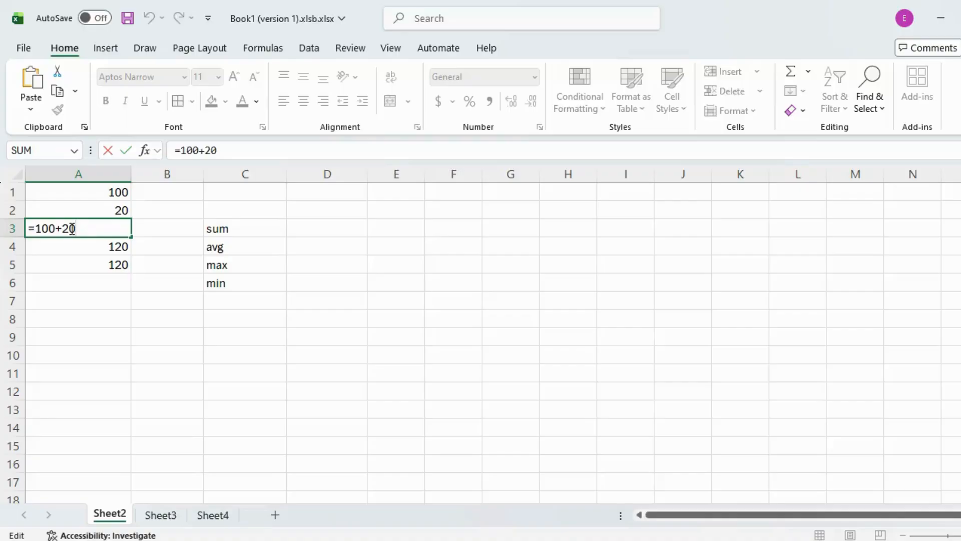
{"action": "left_click", "coordinate": [118, 265]}
Enter the formula =SUM(A1,A2) in cell A6, with the two cells as separate arguments
{"action": "left_click", "coordinate": [106, 284]}
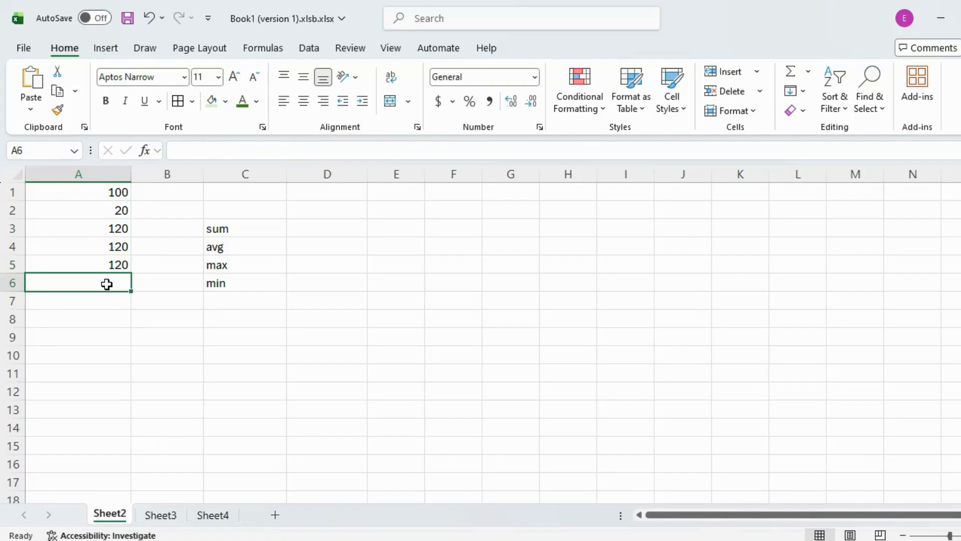
{"action": "type", "text": "="}
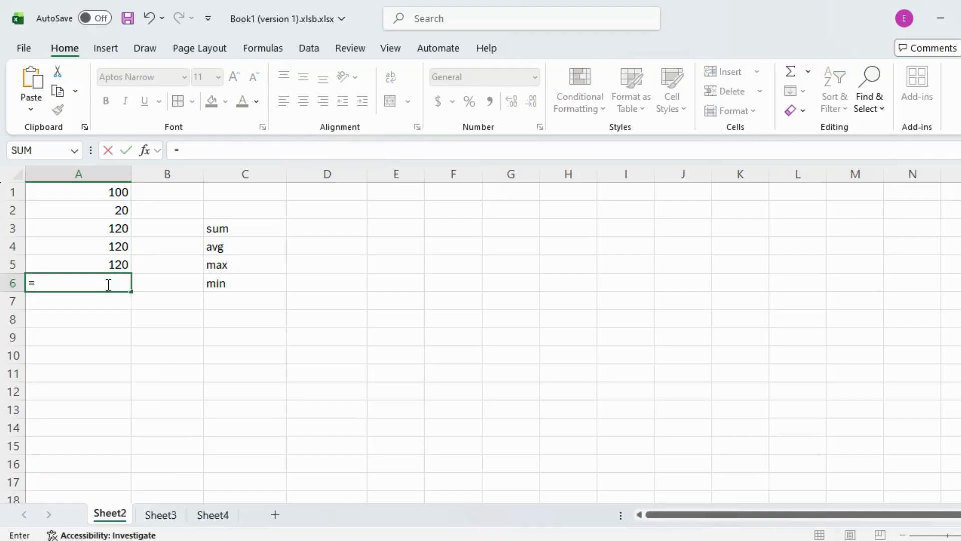
{"action": "type", "text": "Sum"}
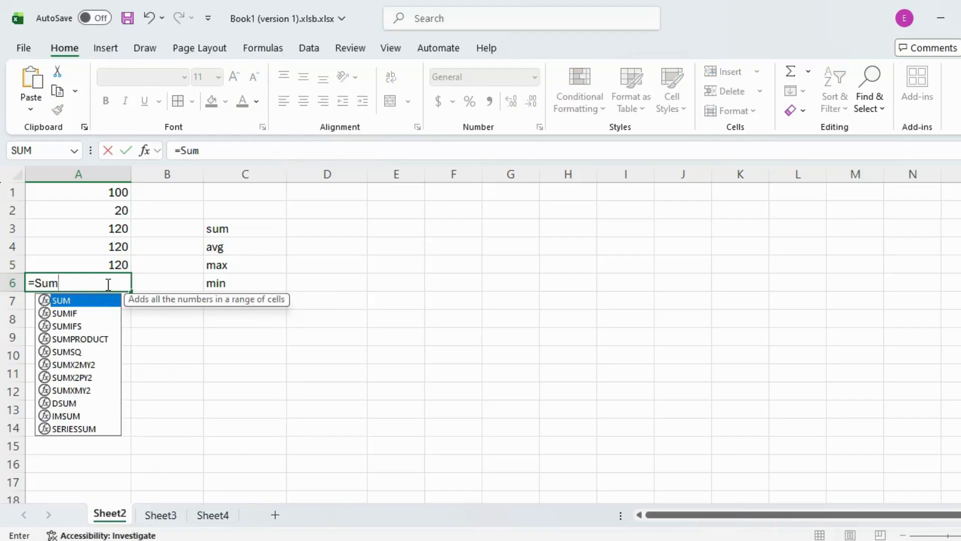
{"action": "type", "text": "("}
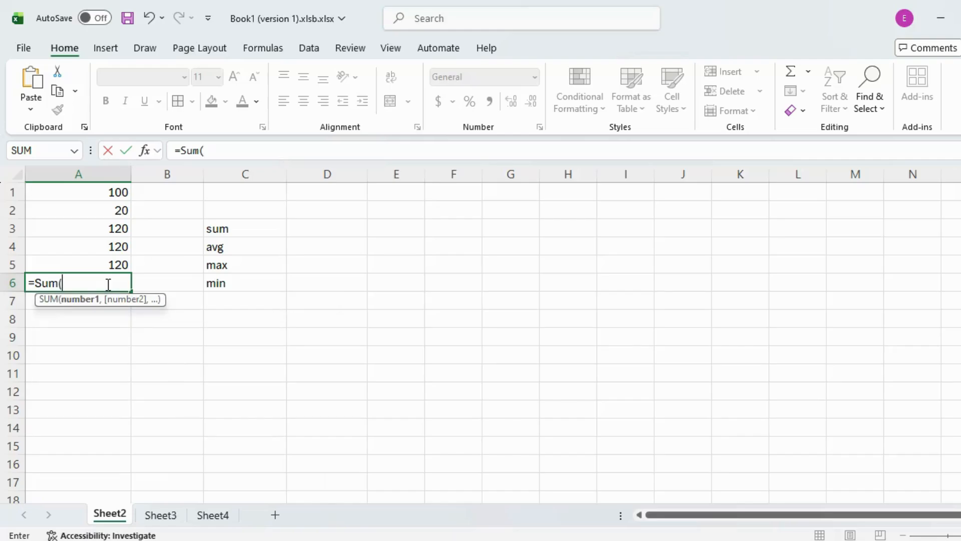
{"action": "type", "text": "A1"}
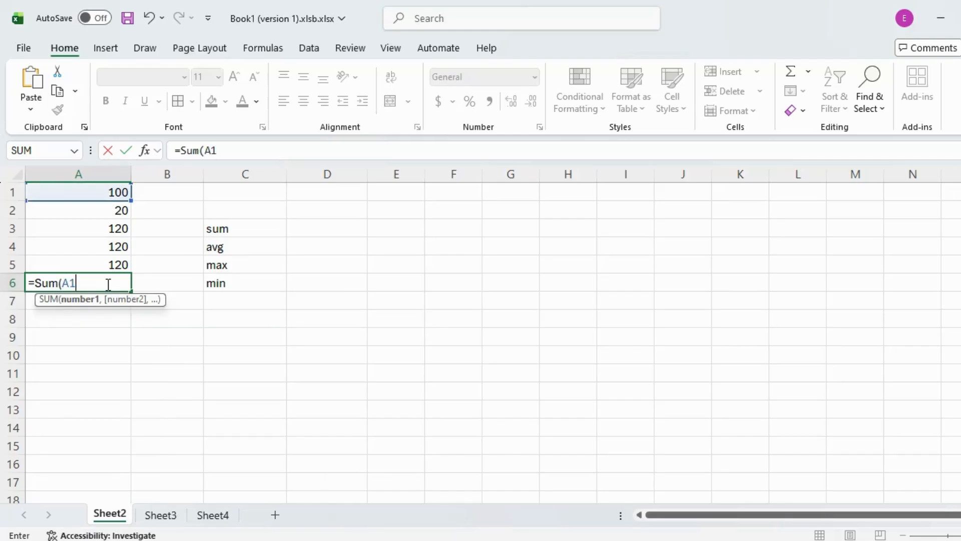
{"action": "type", "text": ",A2)"}
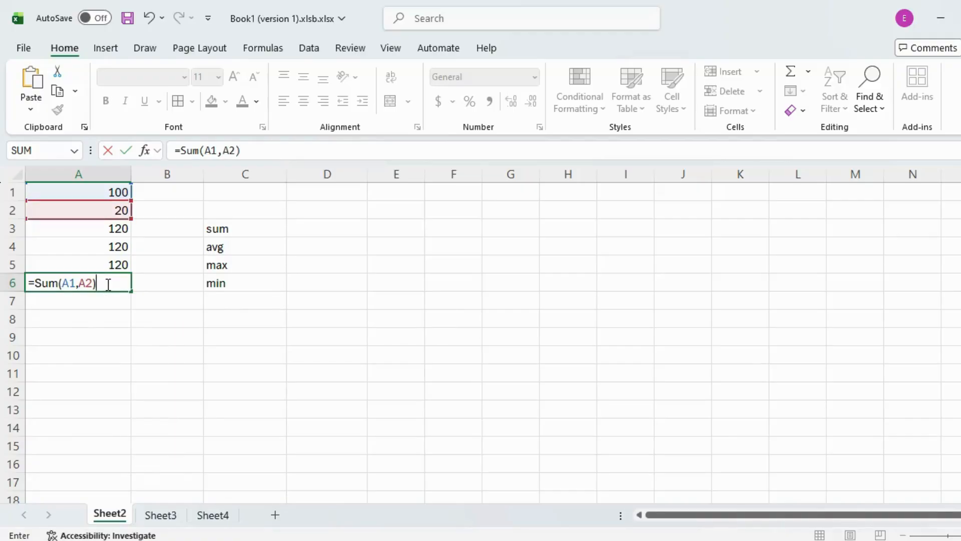
{"action": "key", "text": "Return"}
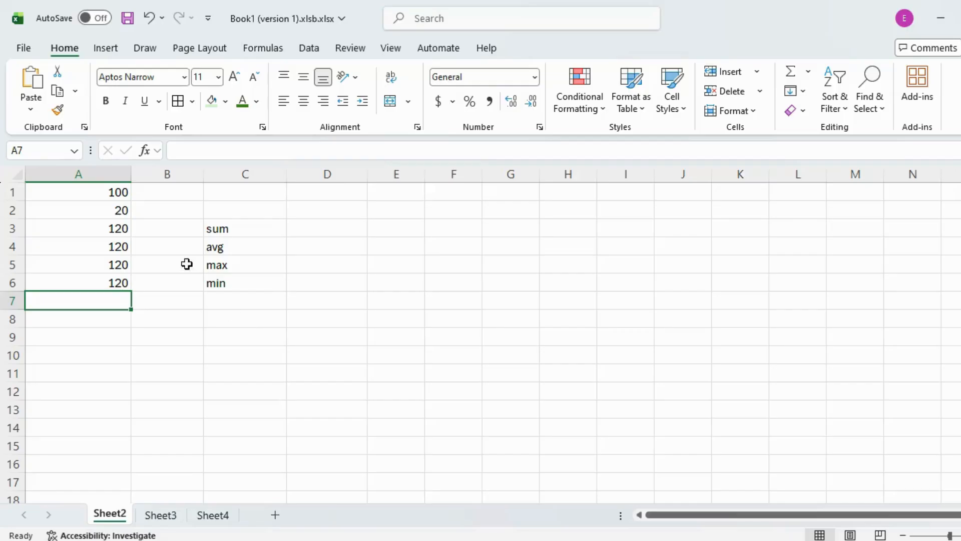
Examine the SUM formula in cell A5, undoing the accidental reference to C4 and keeping =SUM(A1:A2)
{"action": "left_click", "coordinate": [107, 277]}
{"action": "left_click", "coordinate": [109, 267]}
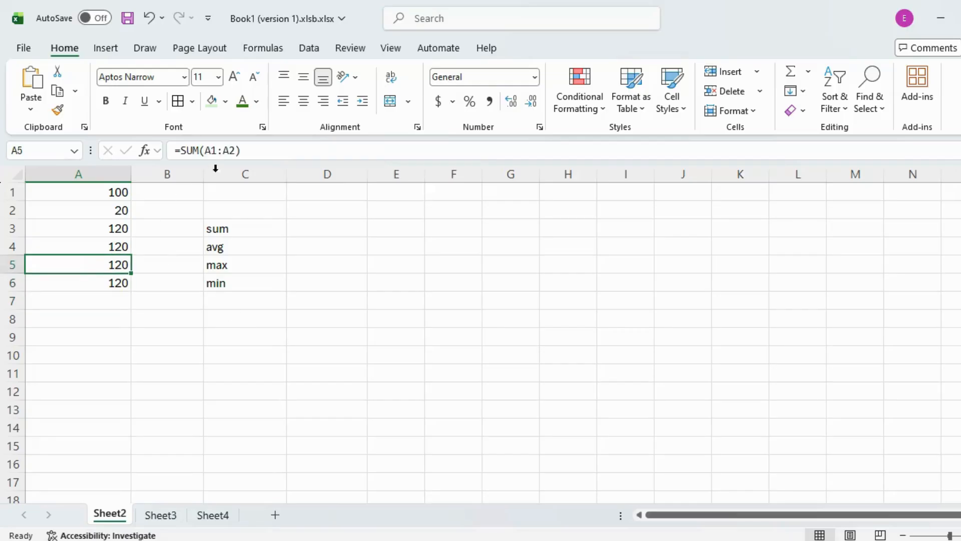
{"action": "left_click_drag", "start_coordinate": [249, 150], "coordinate": [173, 150]}
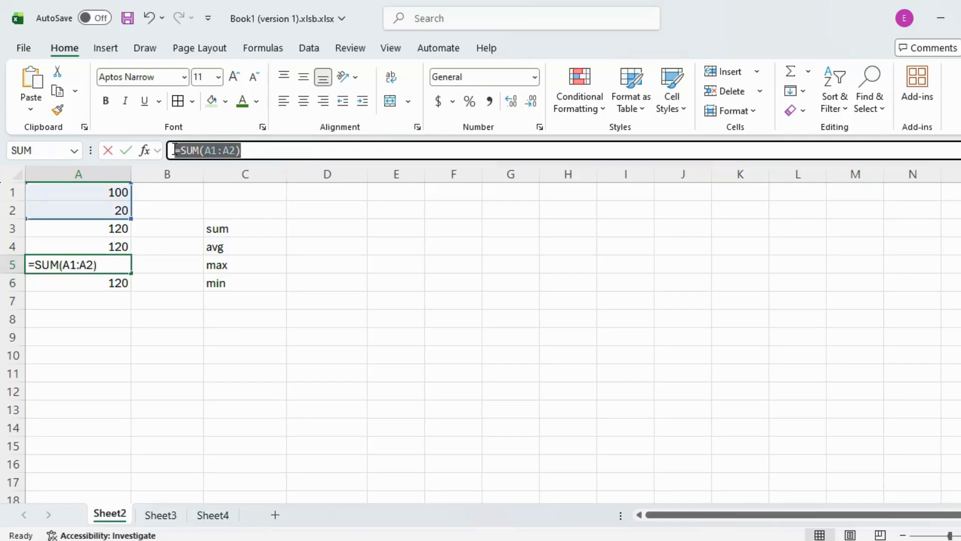
{"action": "type", "text": "="}
{"action": "left_click", "coordinate": [223, 247]}
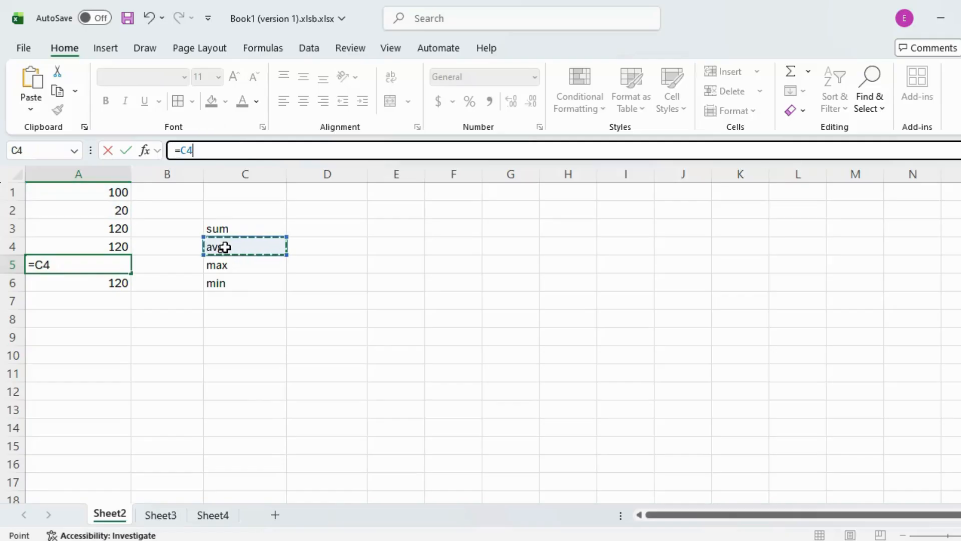
{"action": "key", "text": "ctrl+z"}
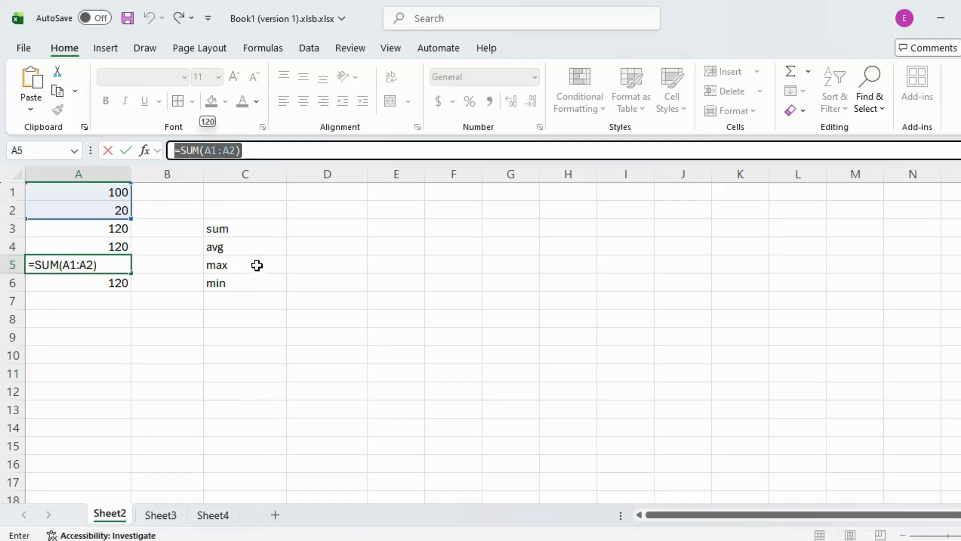
{"action": "double_click", "coordinate": [126, 265]}
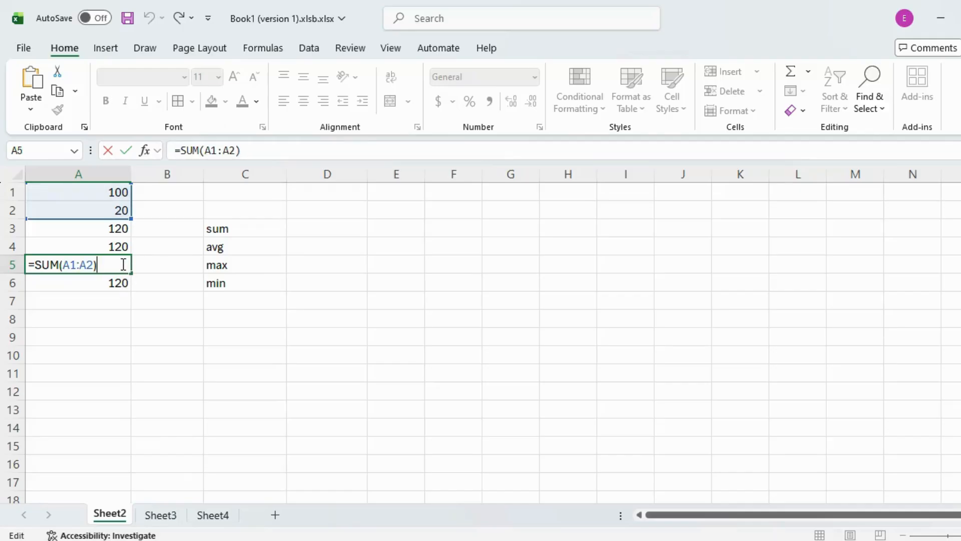
{"action": "key", "text": "Return"}
Enter =Avg(A1:A2) in cell A7 and accept the suggested correction to =AVERAGE(A1:A2)
{"action": "left_click", "coordinate": [101, 304]}
{"action": "type", "text": "=A"}
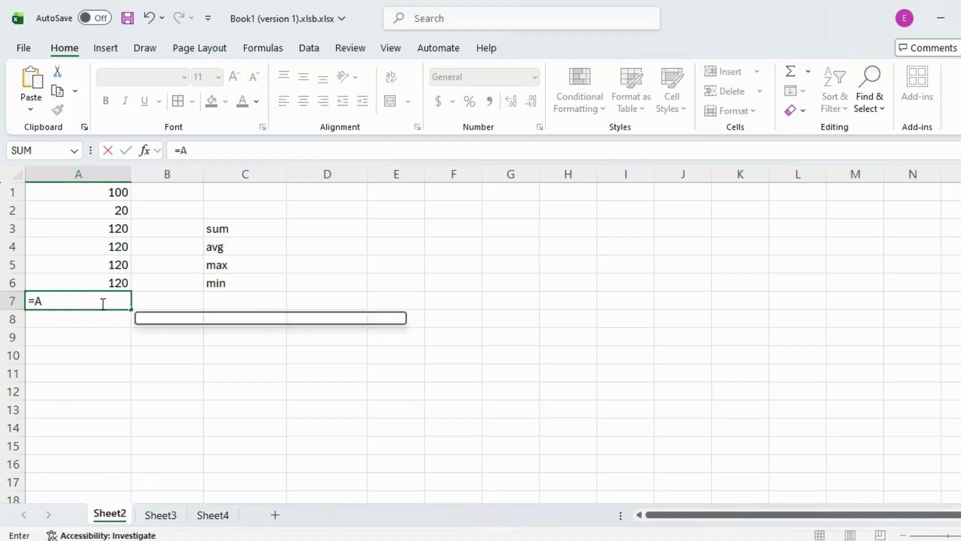
{"action": "type", "text": "v"}
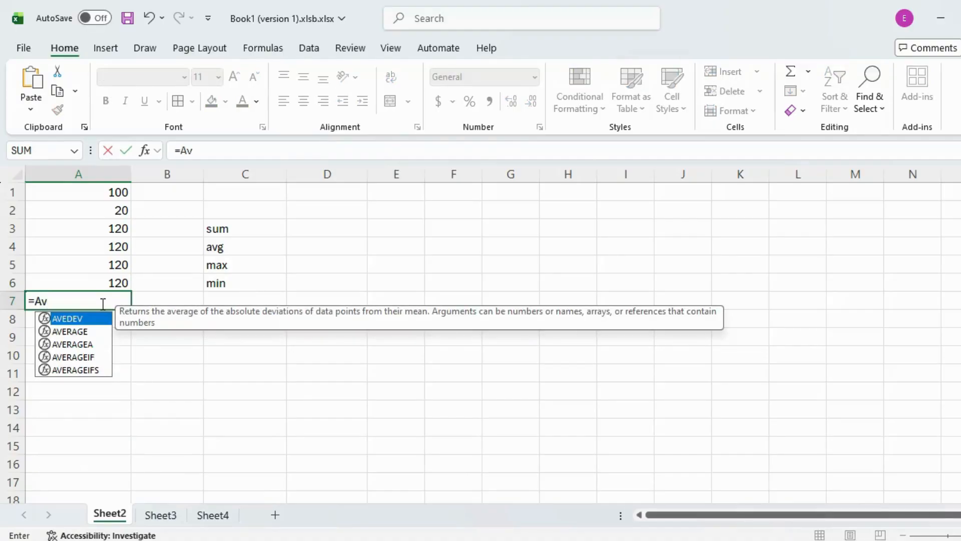
{"action": "type", "text": "g("}
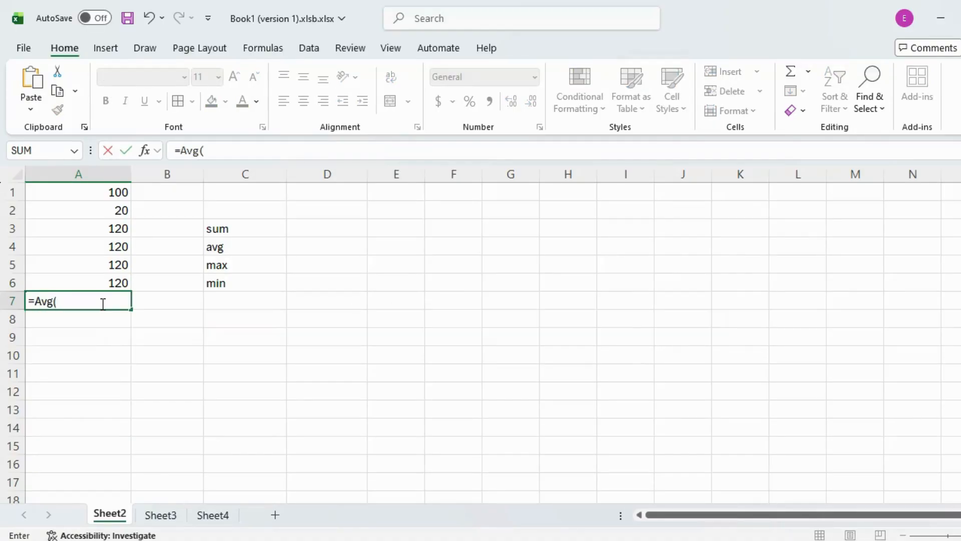
{"action": "left_click_drag", "start_coordinate": [103, 191], "coordinate": [104, 208]}
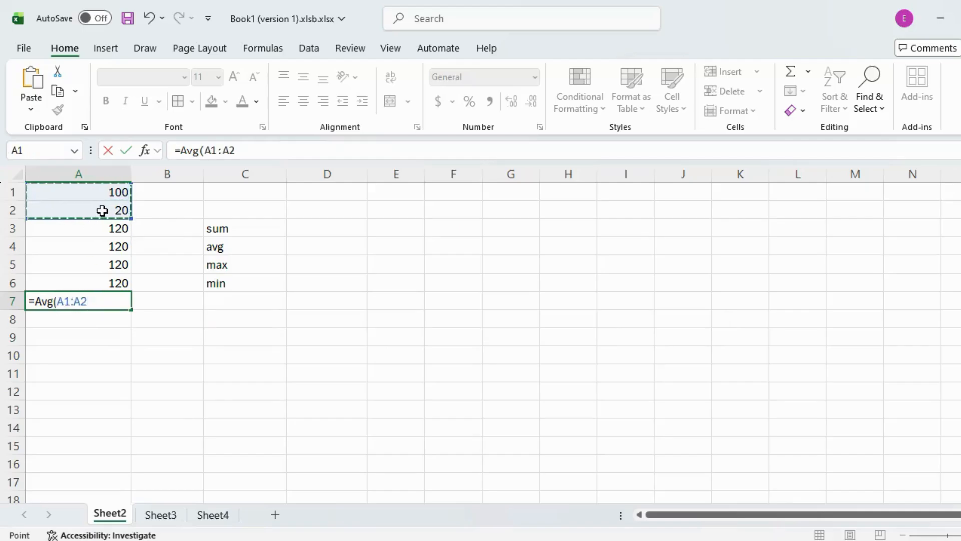
{"action": "type", "text": ")"}
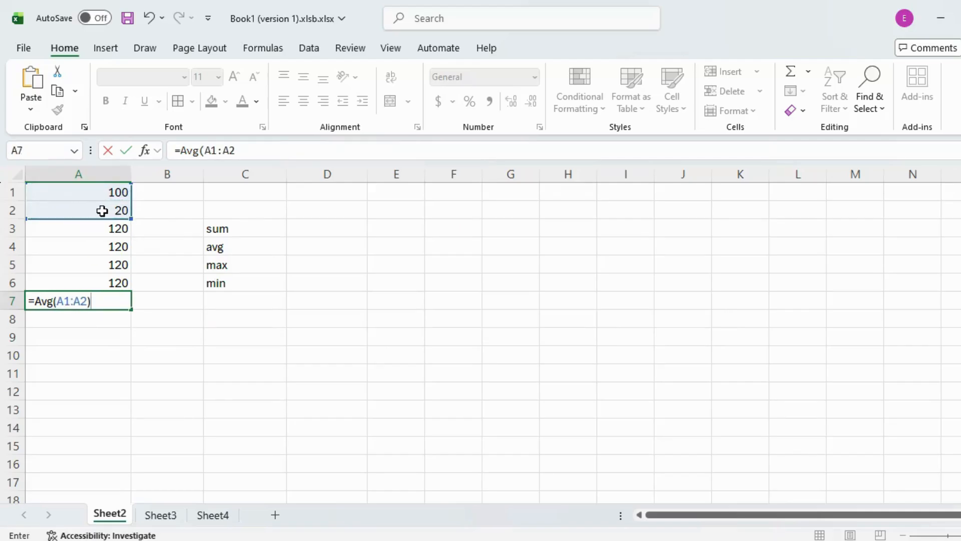
{"action": "key", "text": "Return"}
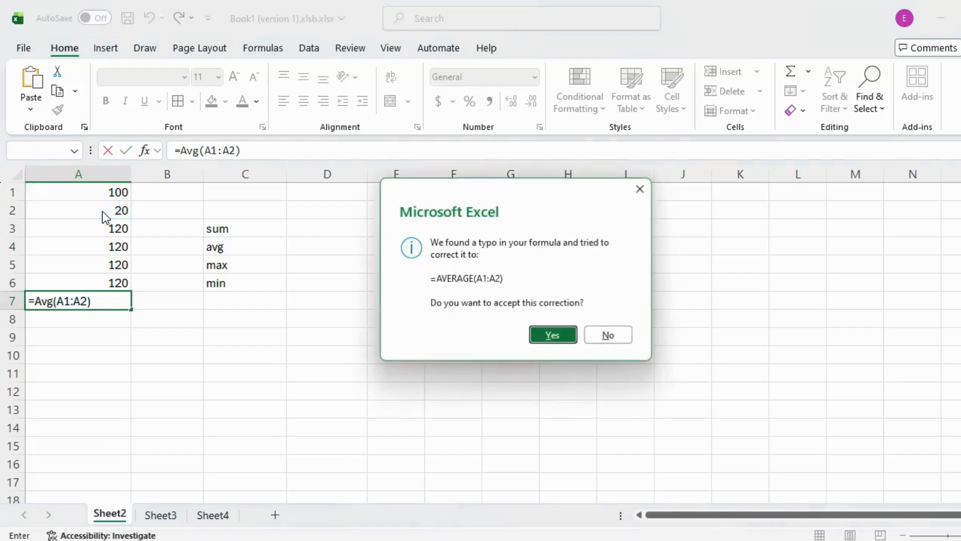
{"action": "left_click", "coordinate": [550, 334]}
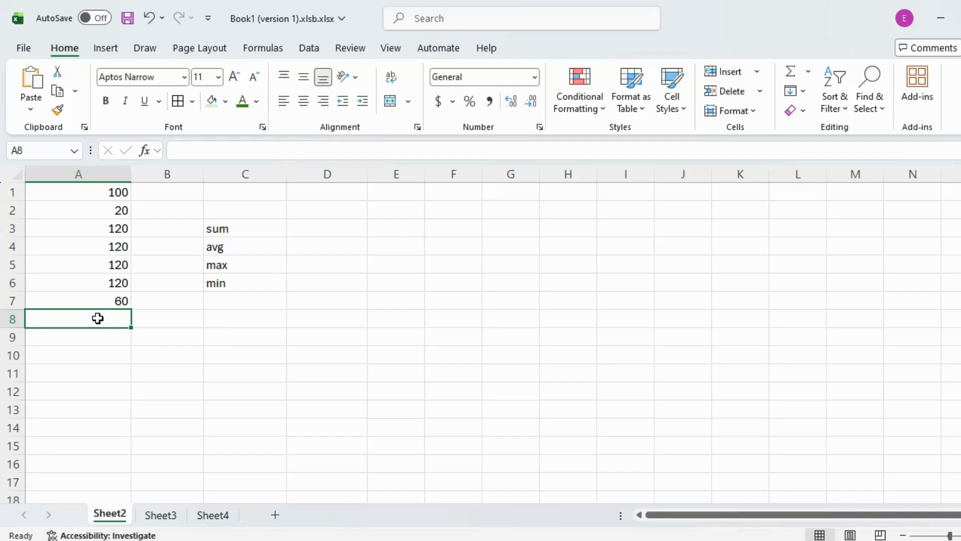
Enter the formula =MAX(A1:A2) in cell A8 for the larger of the two source values
{"action": "type", "text": "=Ma"}
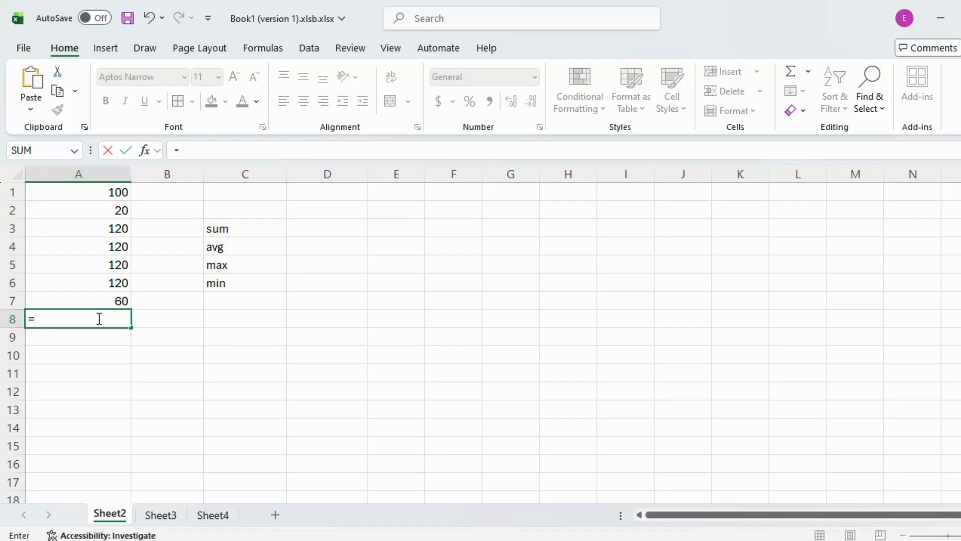
{"action": "type", "text": "x"}
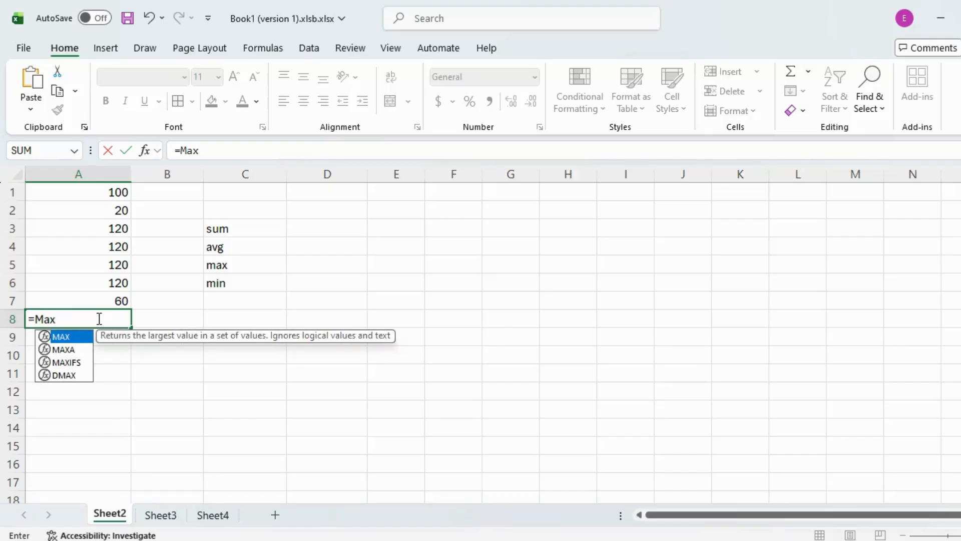
{"action": "type", "text": "("}
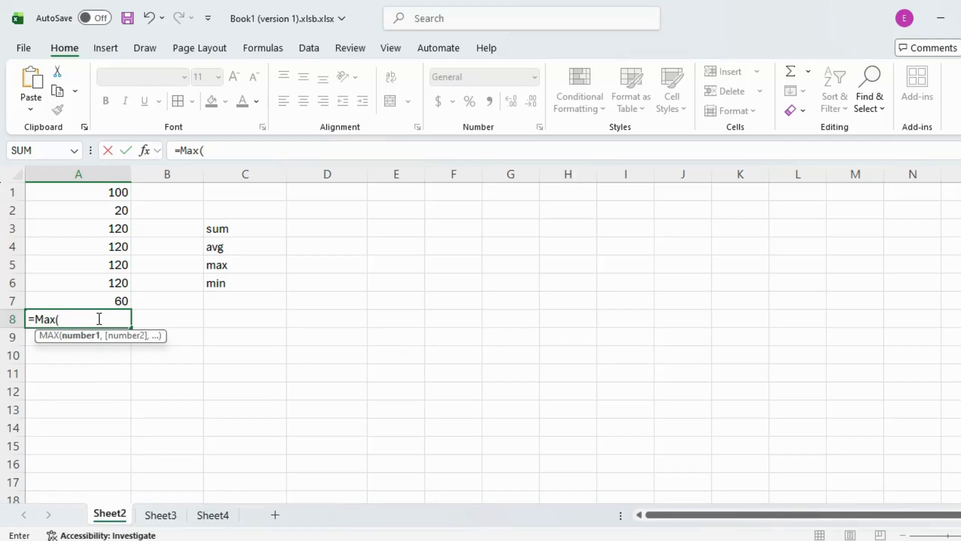
{"action": "left_click_drag", "start_coordinate": [117, 192], "coordinate": [115, 208]}
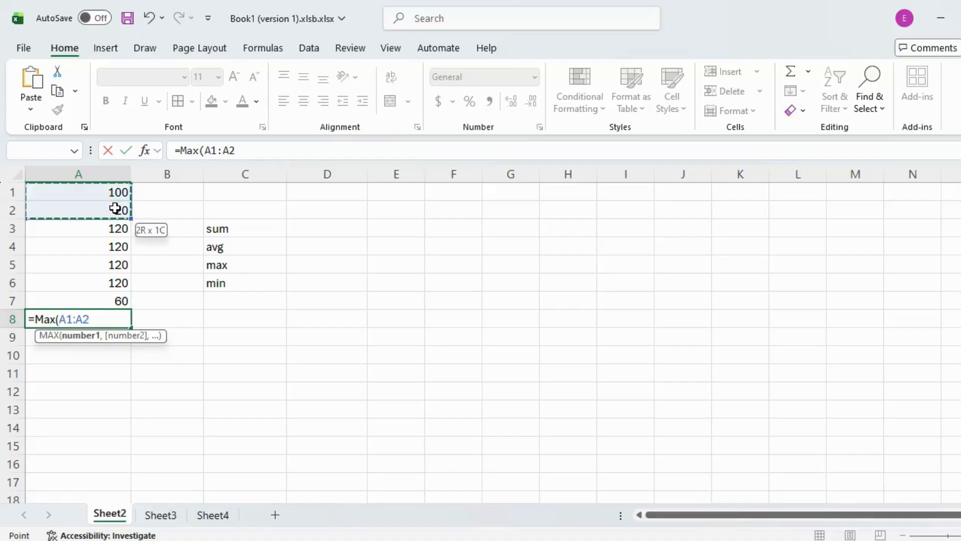
{"action": "type", "text": ")"}
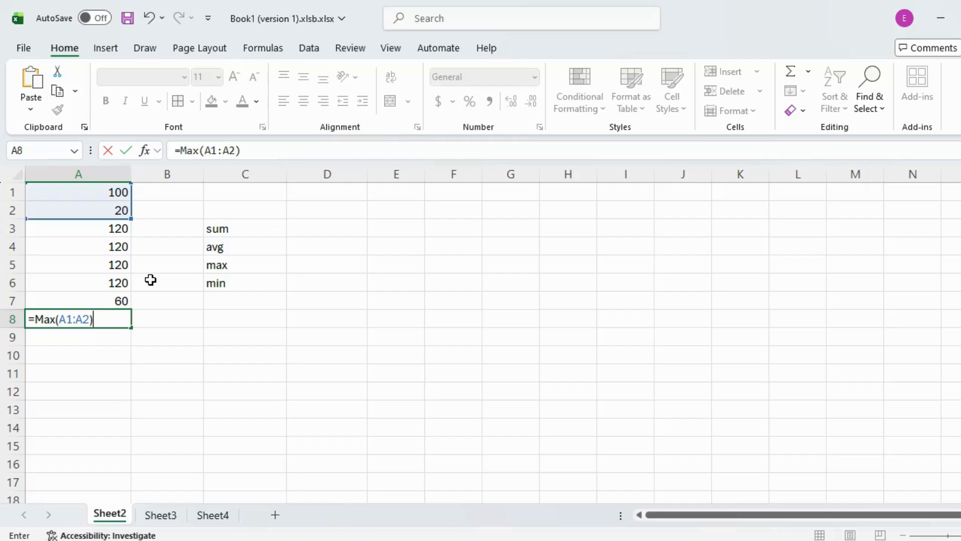
{"action": "key", "text": "Return"}
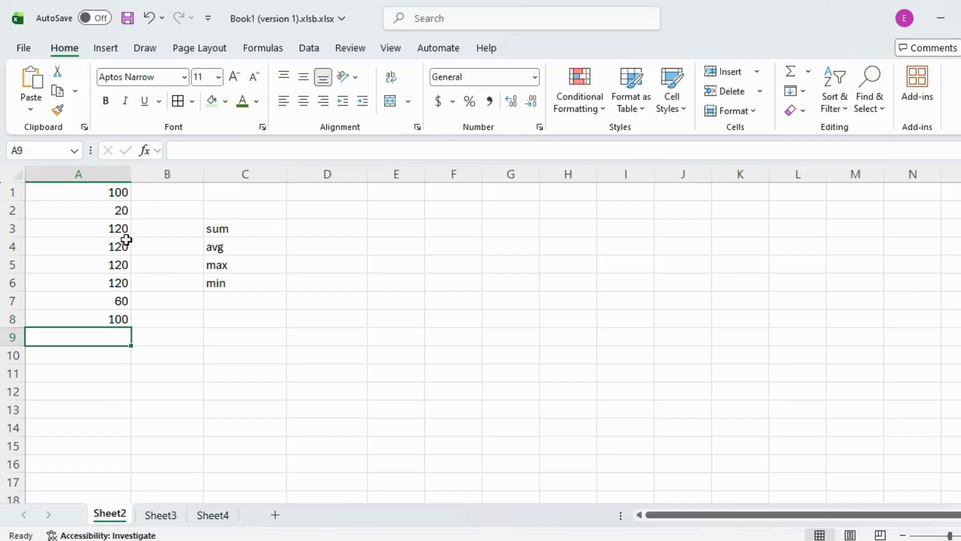
Enter the formula =MIN(A1:A2) in cell A9 for the smaller of the two source values
{"action": "type", "text": "m"}
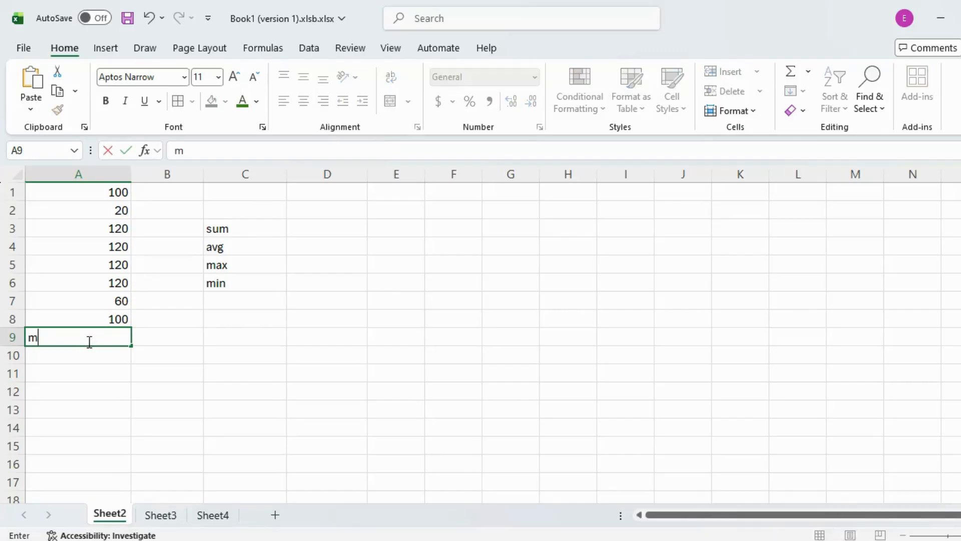
{"action": "type", "text": "in"}
{"action": "key", "text": "BackSpace"}
{"action": "key", "text": "BackSpace"}
{"action": "key", "text": "BackSpace"}
{"action": "type", "text": "="}
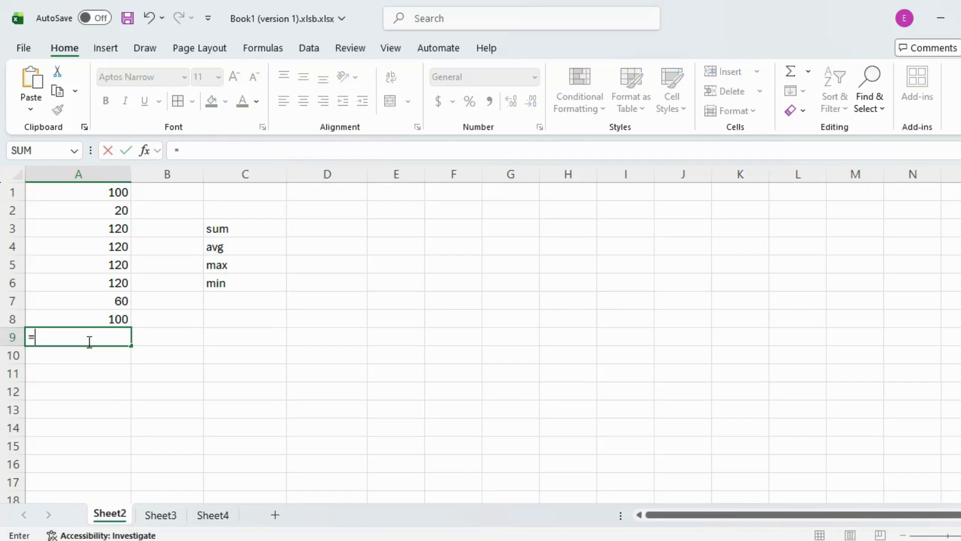
{"action": "type", "text": "min"}
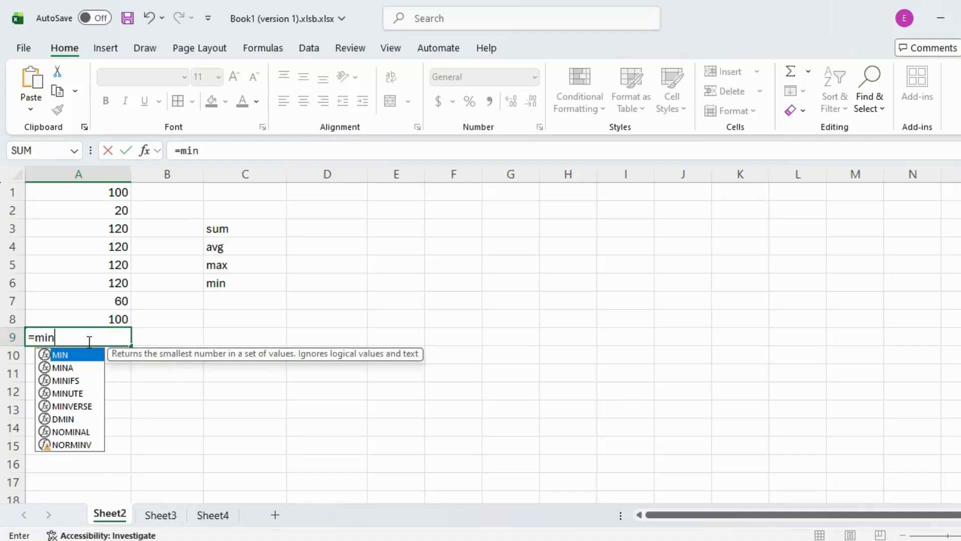
{"action": "type", "text": "("}
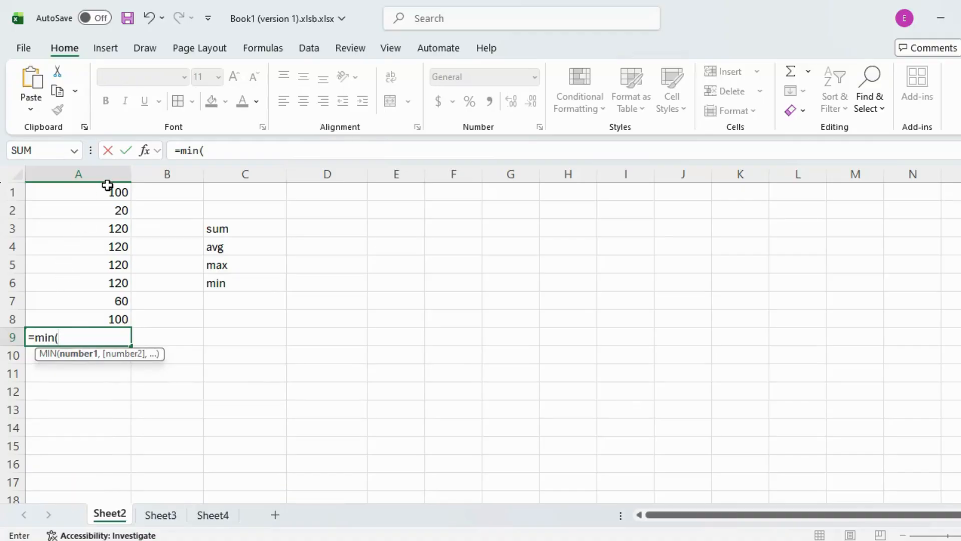
{"action": "left_click_drag", "start_coordinate": [101, 190], "coordinate": [105, 210]}
{"action": "type", "text": ")"}
{"action": "key", "text": "Return"}
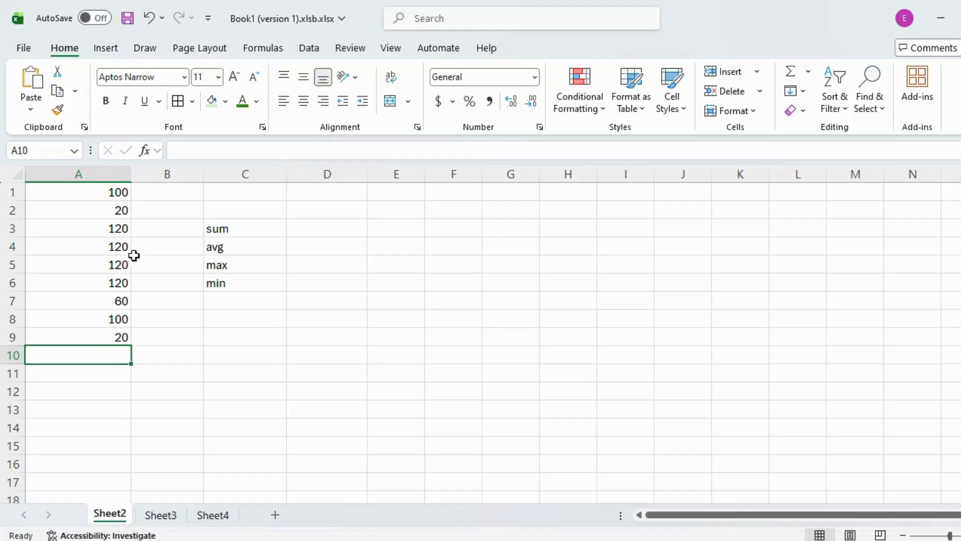
Examine the MIN formula in cell A9, leaving it as it is
{"action": "left_click_drag", "start_coordinate": [98, 284], "coordinate": [95, 337]}
{"action": "left_click", "coordinate": [96, 336]}
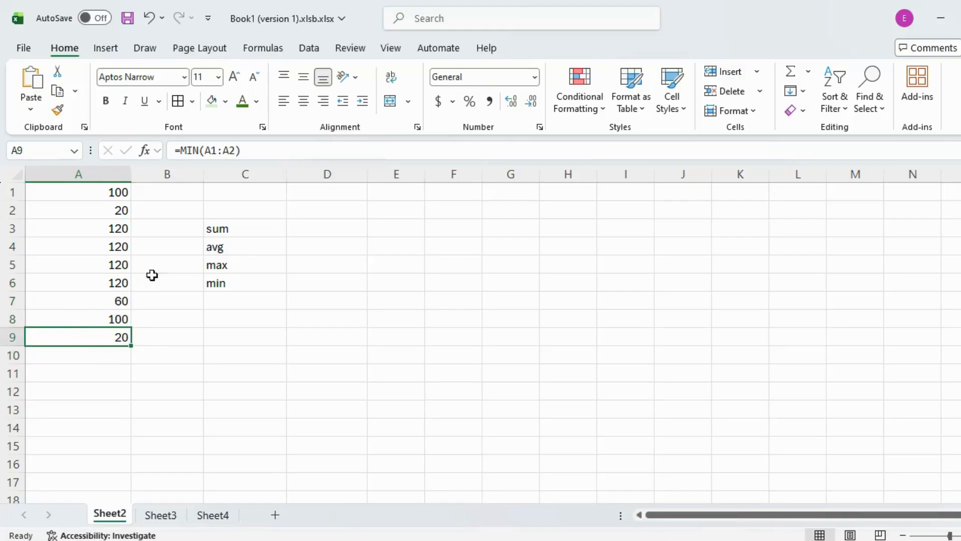
{"action": "left_click_drag", "start_coordinate": [246, 150], "coordinate": [173, 150]}
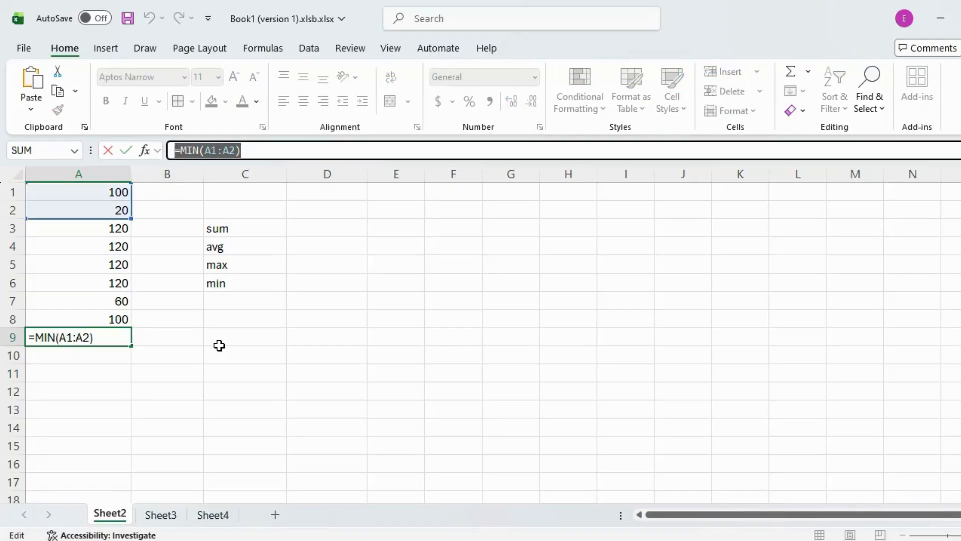
{"action": "left_click", "coordinate": [243, 146]}
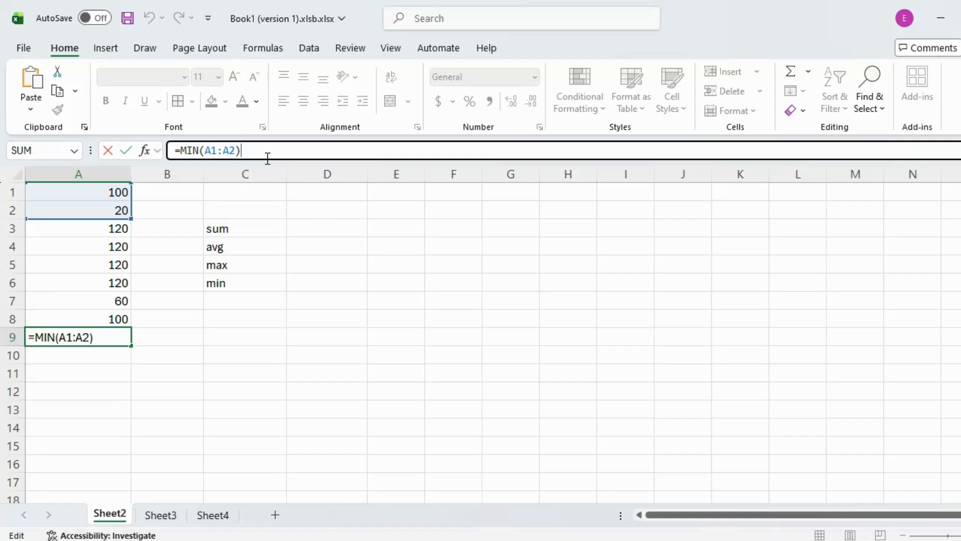
{"action": "key", "text": "Return"}
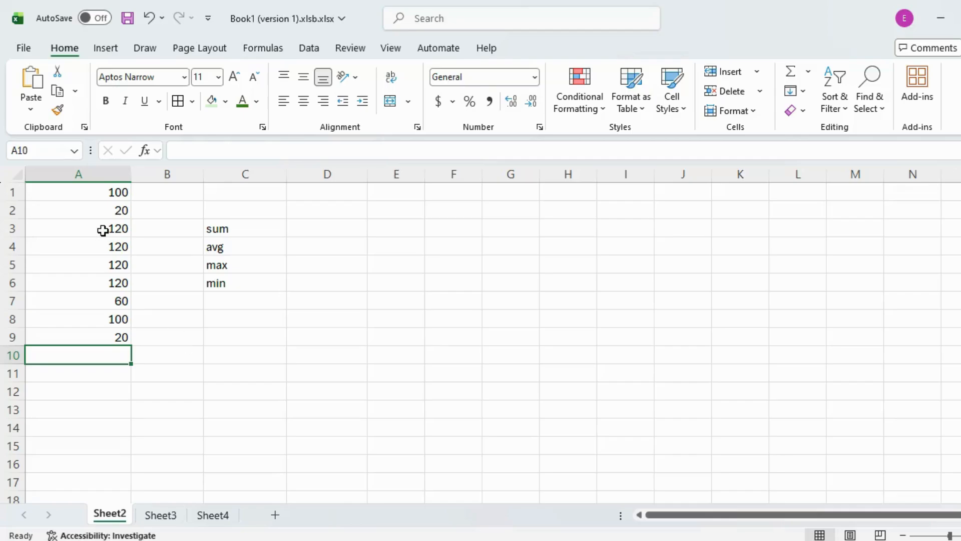
Clear the results in A3:A9 and total A1:A2 in cell A3 with AutoSum
{"action": "left_click_drag", "start_coordinate": [103, 230], "coordinate": [101, 335]}
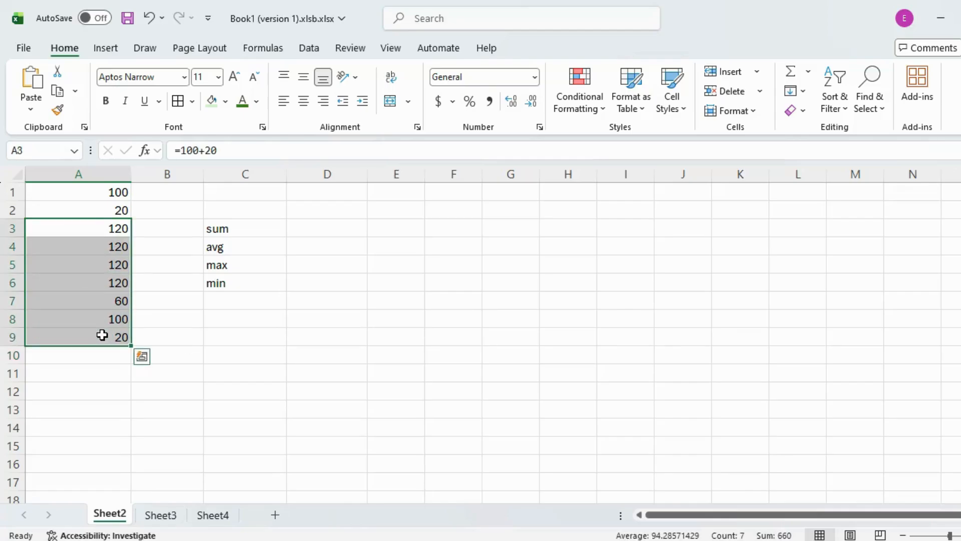
{"action": "key", "text": "Delete"}
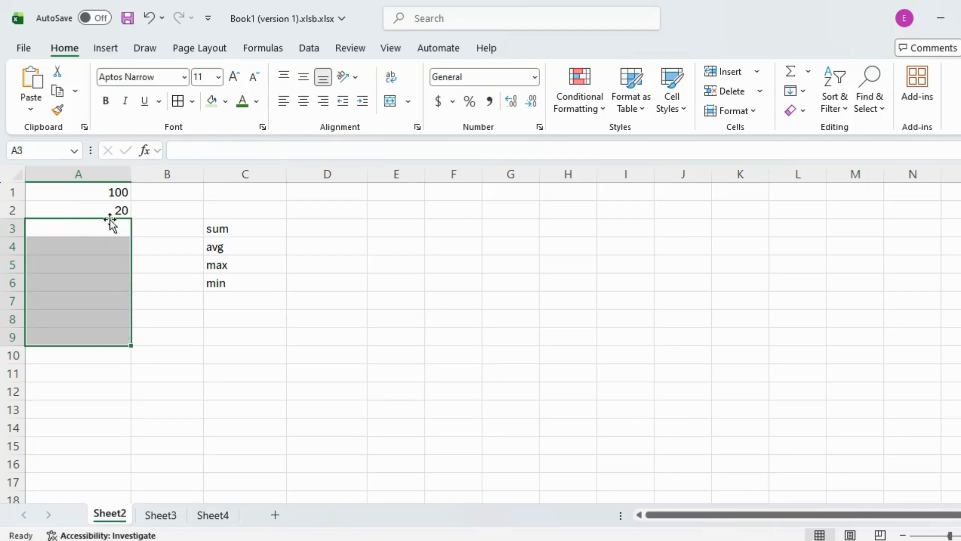
{"action": "left_click", "coordinate": [90, 229]}
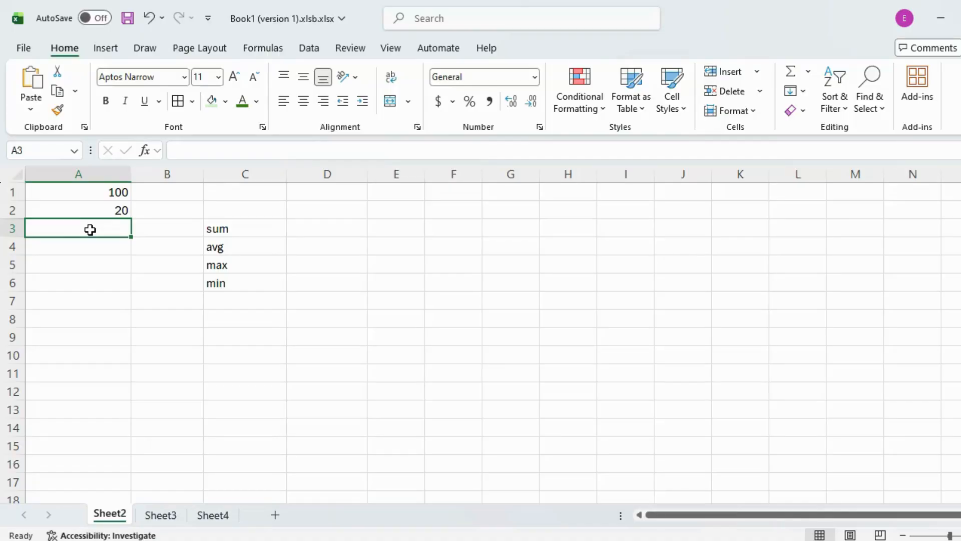
{"action": "key", "text": "alt"}
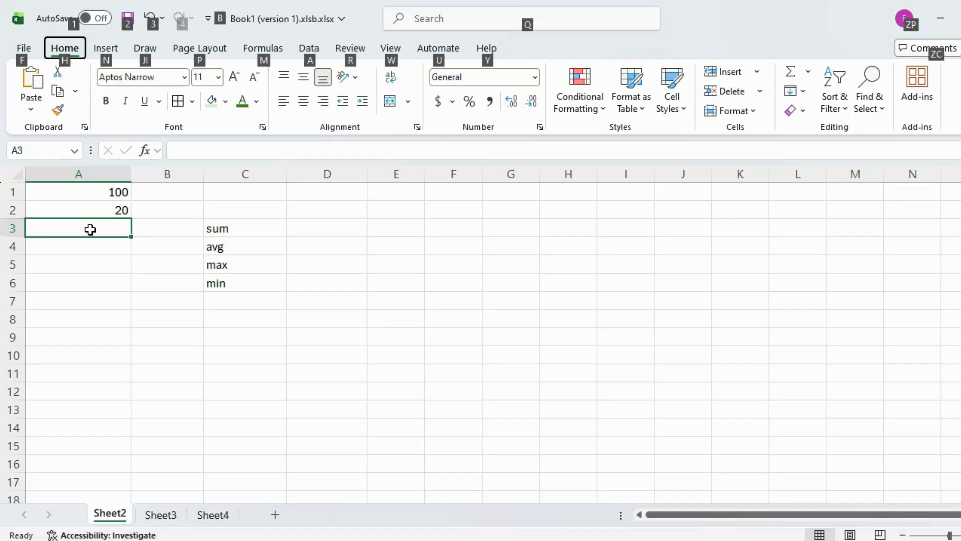
{"action": "key", "text": "alt"}
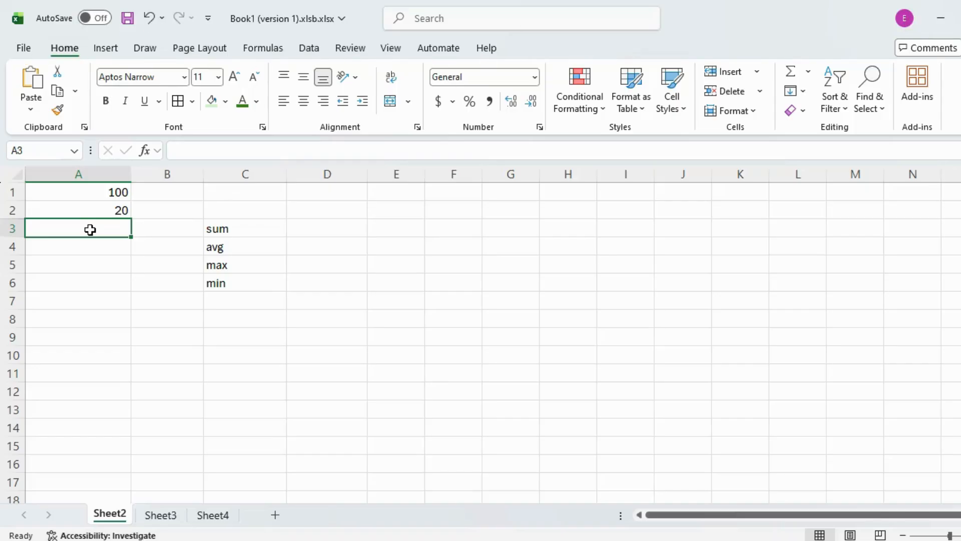
{"action": "key", "text": "alt+equal"}
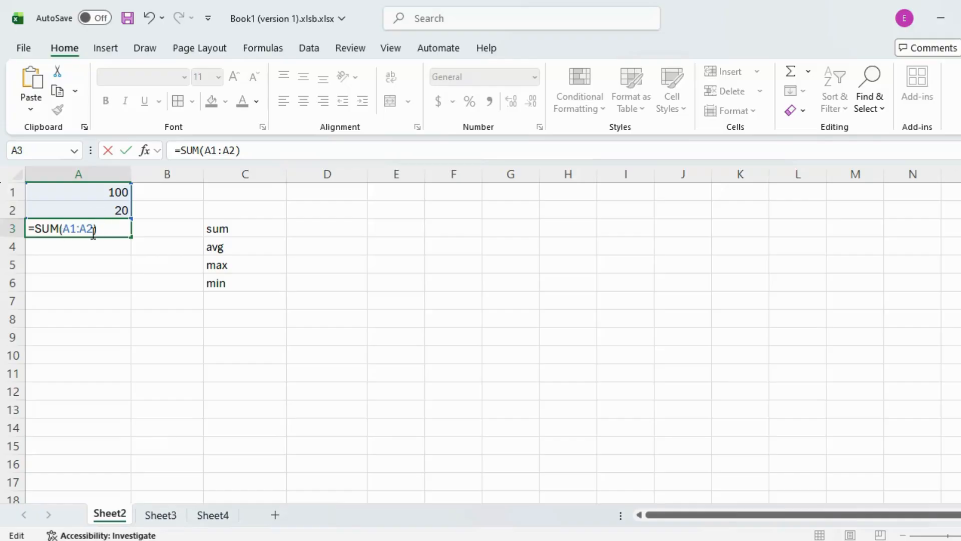
{"action": "left_click_drag", "start_coordinate": [98, 229], "coordinate": [28, 226]}
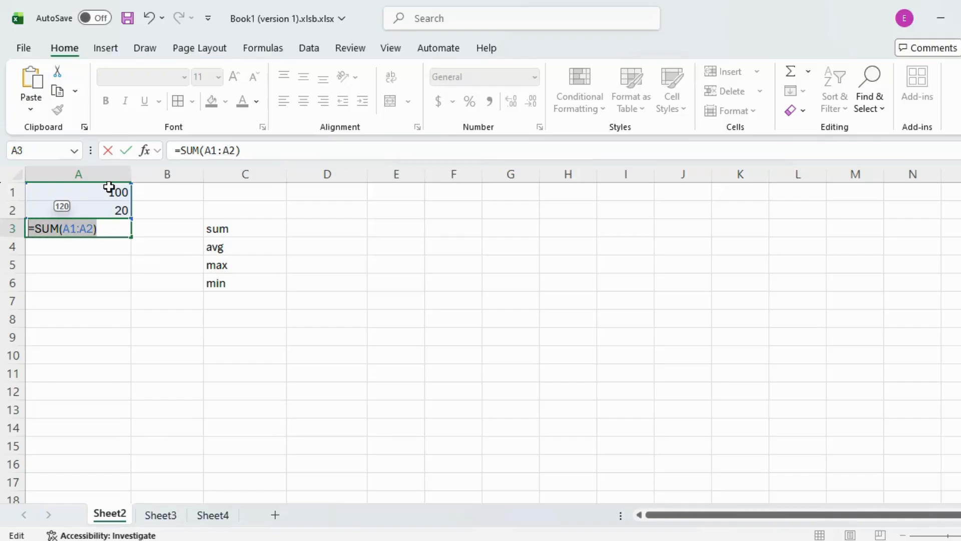
{"action": "left_click", "coordinate": [111, 234]}
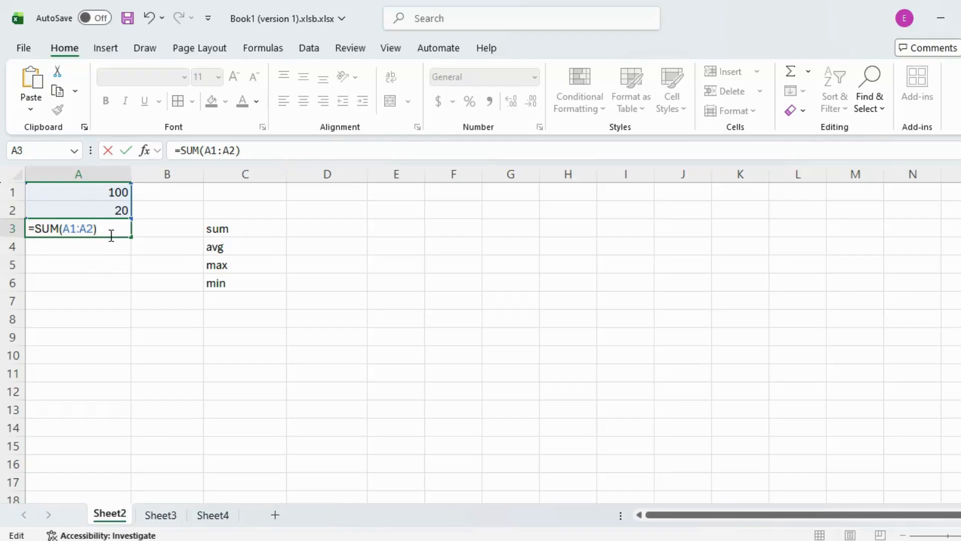
{"action": "key", "text": "Return"}
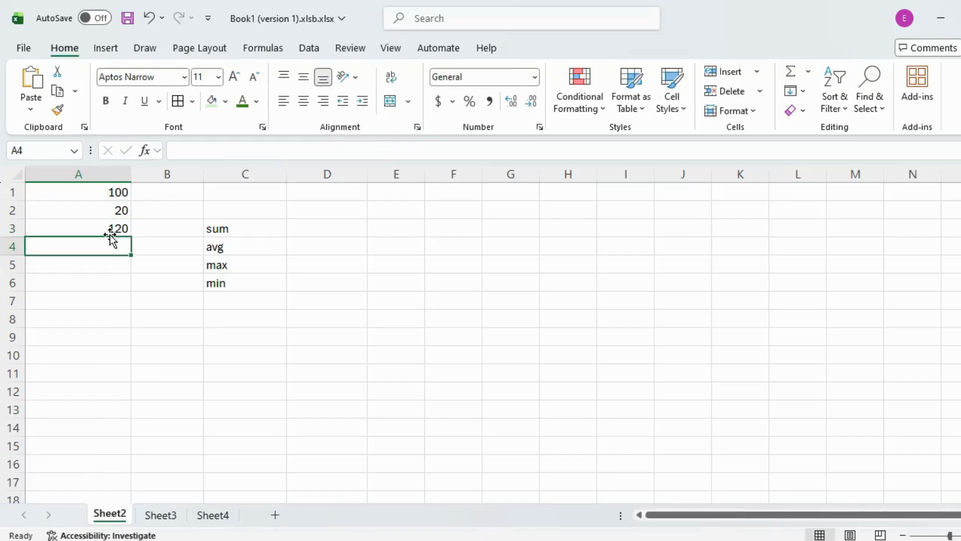
Note the AutoSum shortcut beside the function list, with "Shortcut" in D3 and "Alt+=" in D4
{"action": "left_click", "coordinate": [343, 244]}
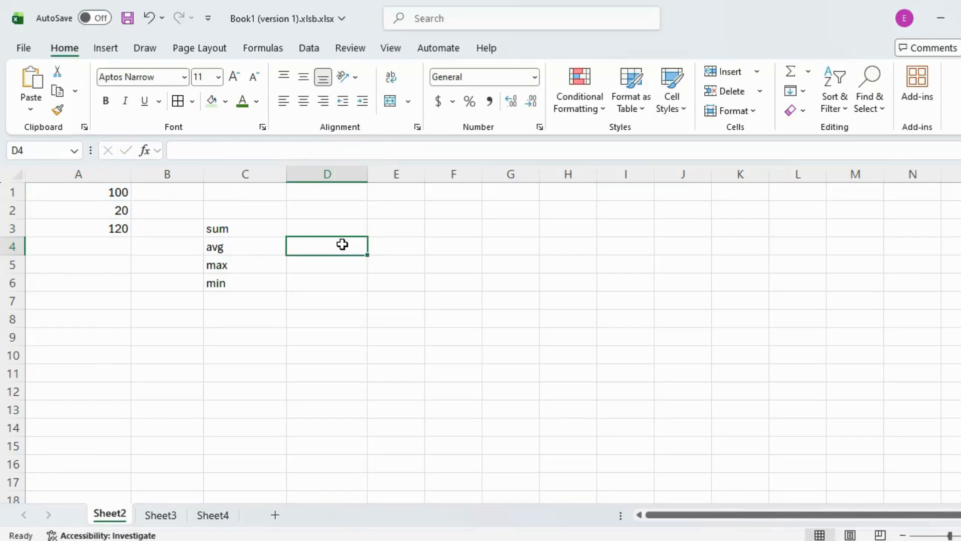
{"action": "type", "text": "Alt"}
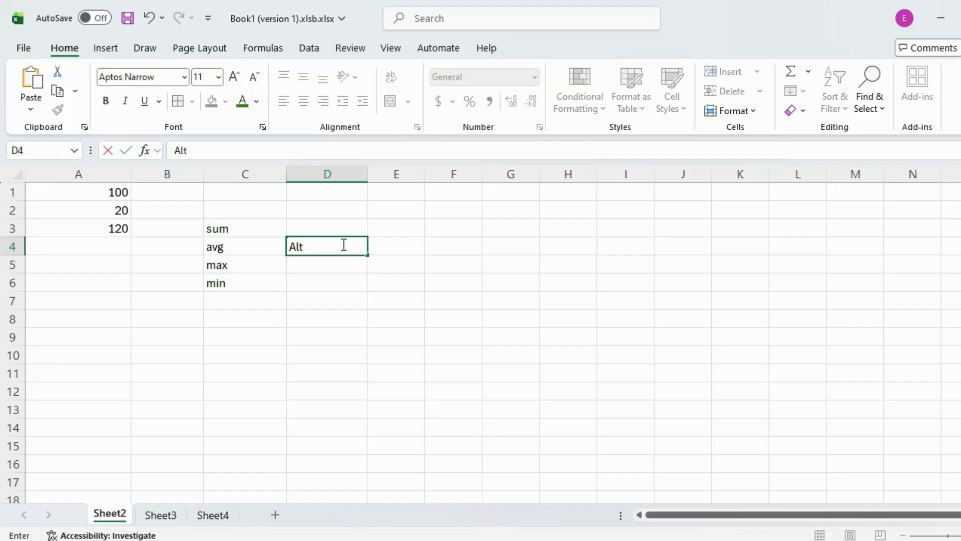
{"action": "type", "text": "+="}
{"action": "left_click", "coordinate": [321, 229]}
{"action": "type", "text": "Sho"}
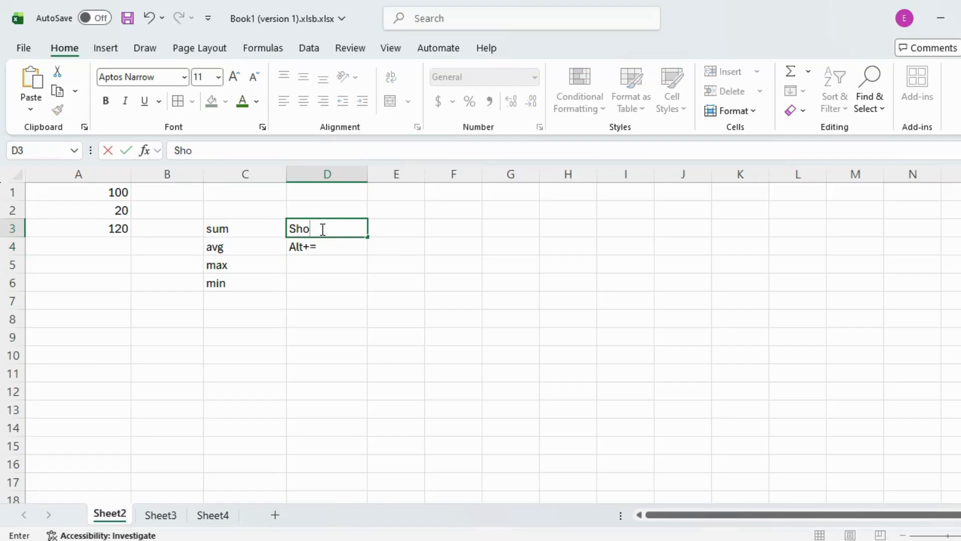
{"action": "type", "text": "rtcut"}
{"action": "left_click", "coordinate": [329, 262]}
{"action": "left_click_drag", "start_coordinate": [312, 229], "coordinate": [320, 245]}
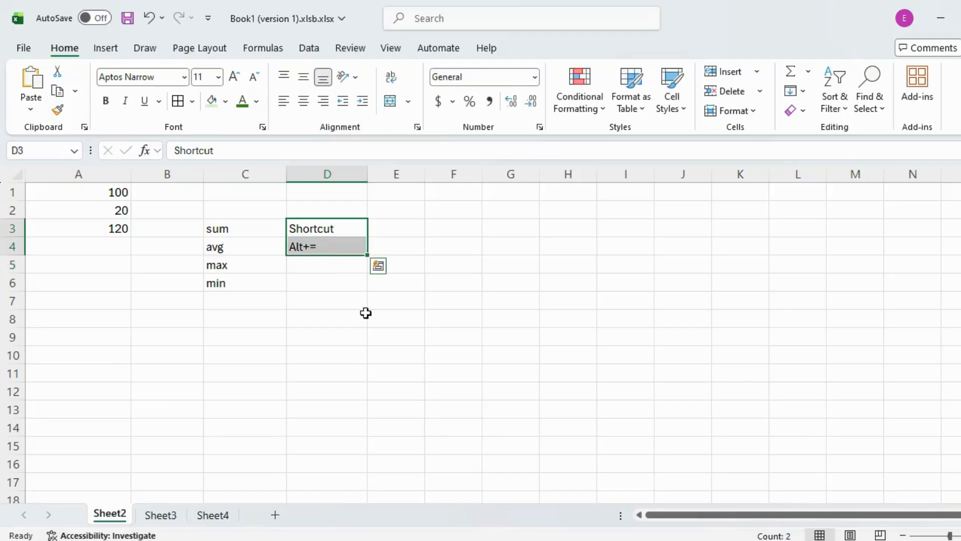
{"action": "left_click", "coordinate": [409, 336]}
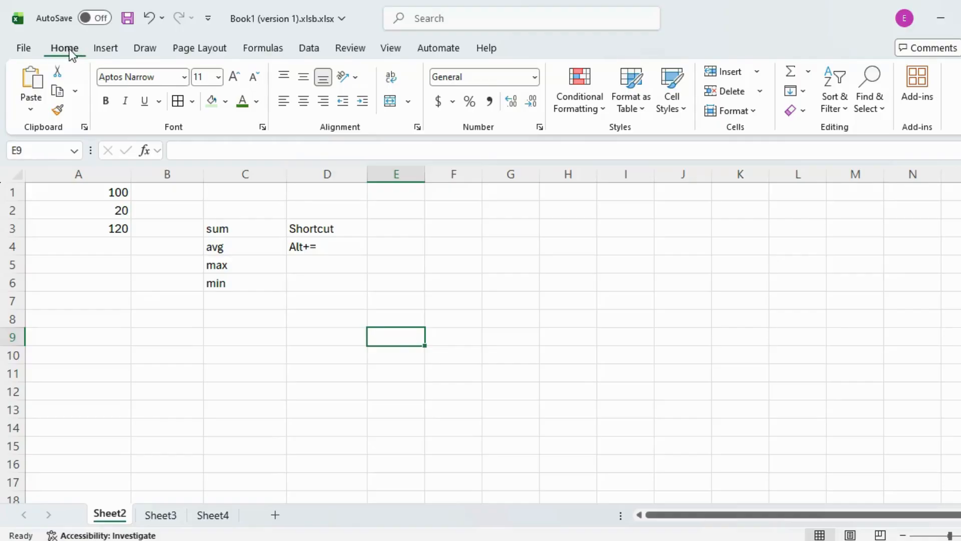
Replace the sum in cell A3 with the average of A1:A2, using the ready-made Average function of AutoSum
{"action": "left_click", "coordinate": [809, 73]}
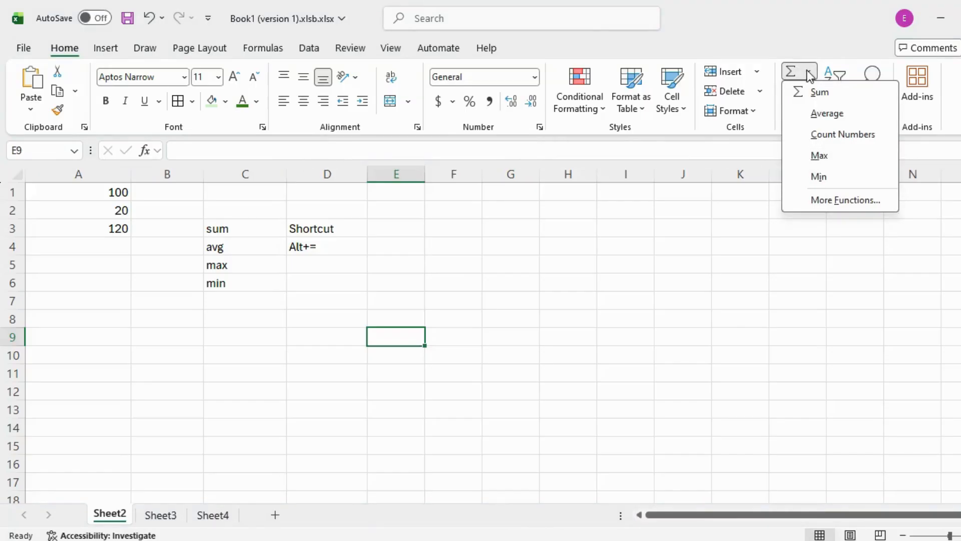
{"action": "left_click", "coordinate": [120, 229]}
{"action": "left_click", "coordinate": [119, 229]}
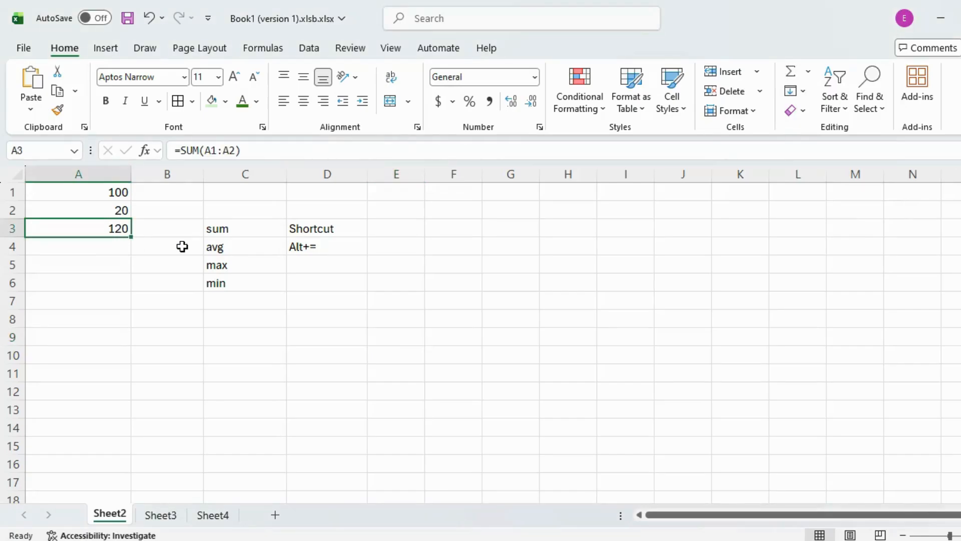
{"action": "key", "text": "Delete"}
{"action": "left_click", "coordinate": [811, 72]}
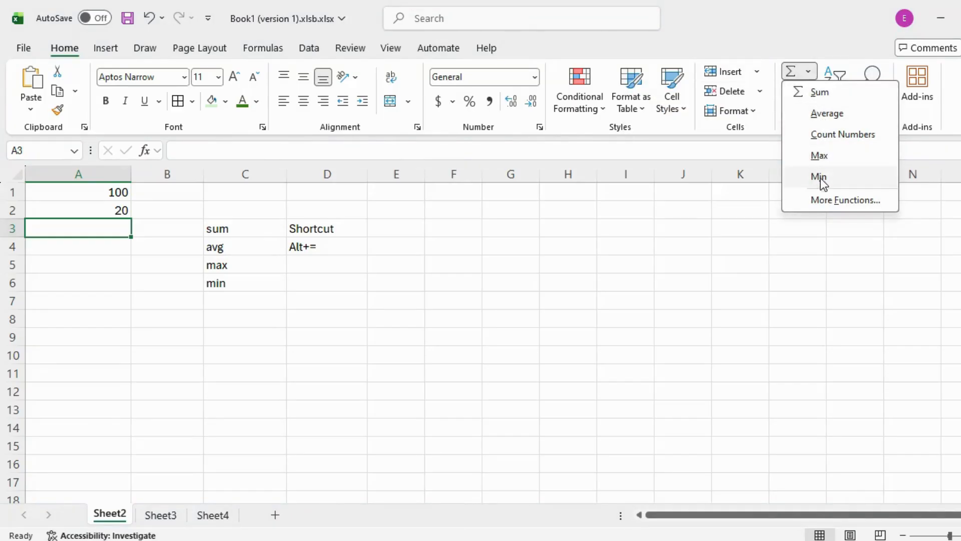
{"action": "left_click", "coordinate": [825, 118]}
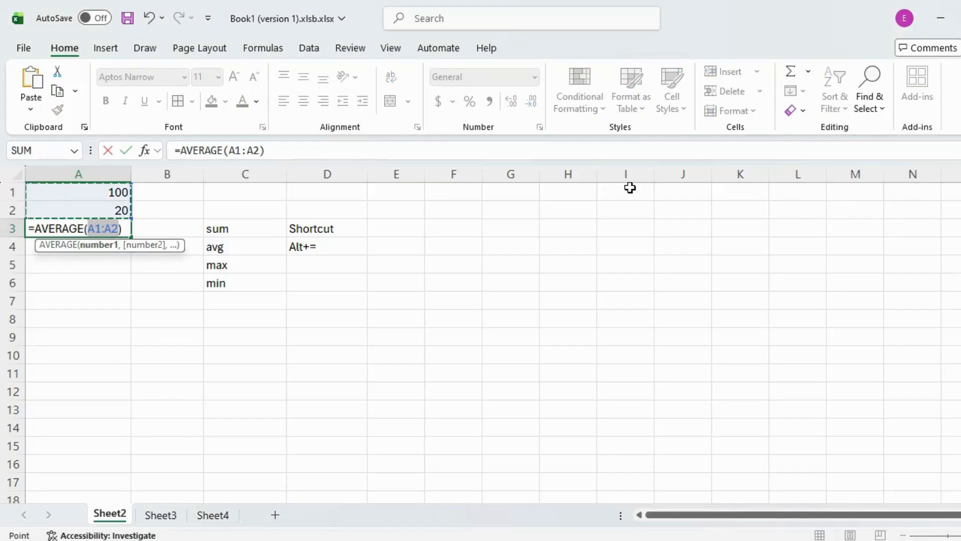
{"action": "left_click", "coordinate": [127, 229]}
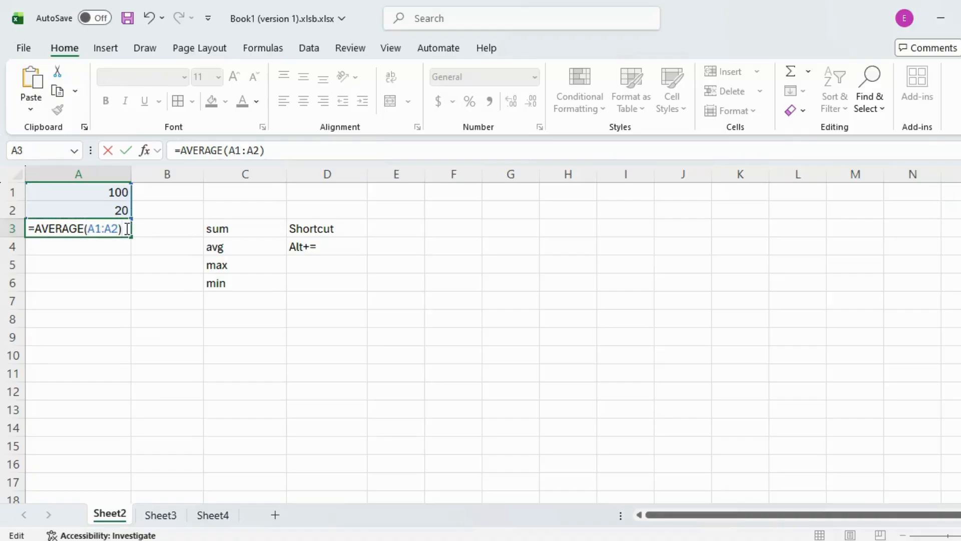
{"action": "key", "text": "Return"}
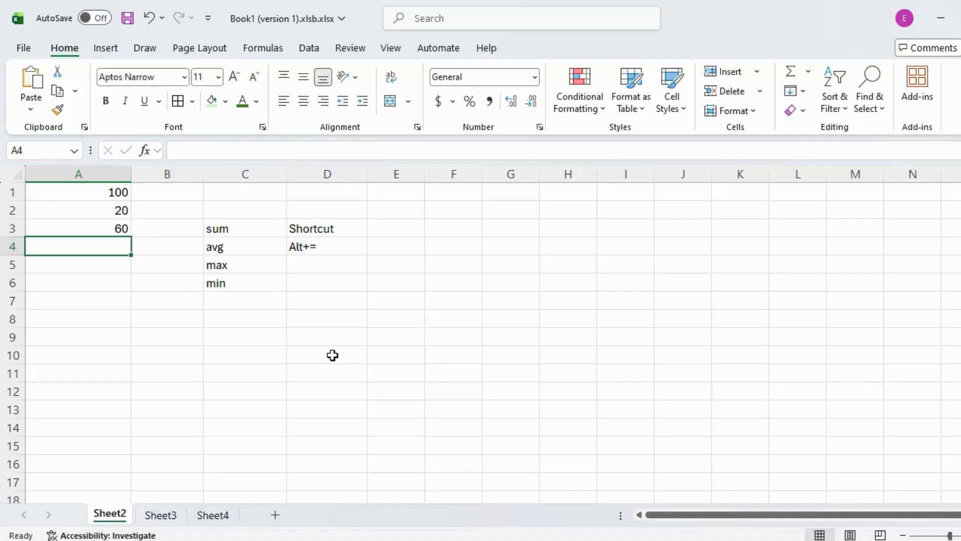
Examine the AVERAGE formula in cell A3 and overwrite it with =B7
{"action": "left_click", "coordinate": [809, 73]}
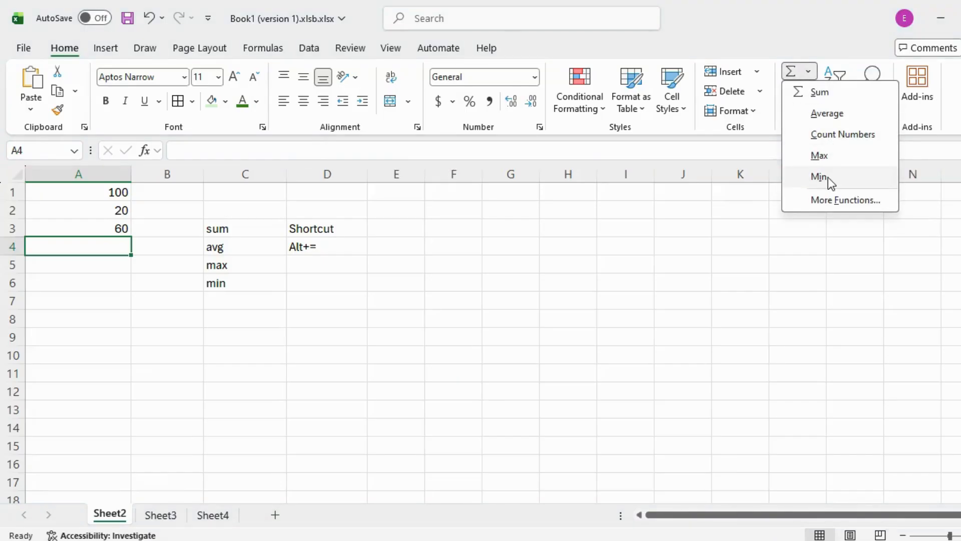
{"action": "left_click", "coordinate": [98, 223]}
{"action": "left_click", "coordinate": [98, 224]}
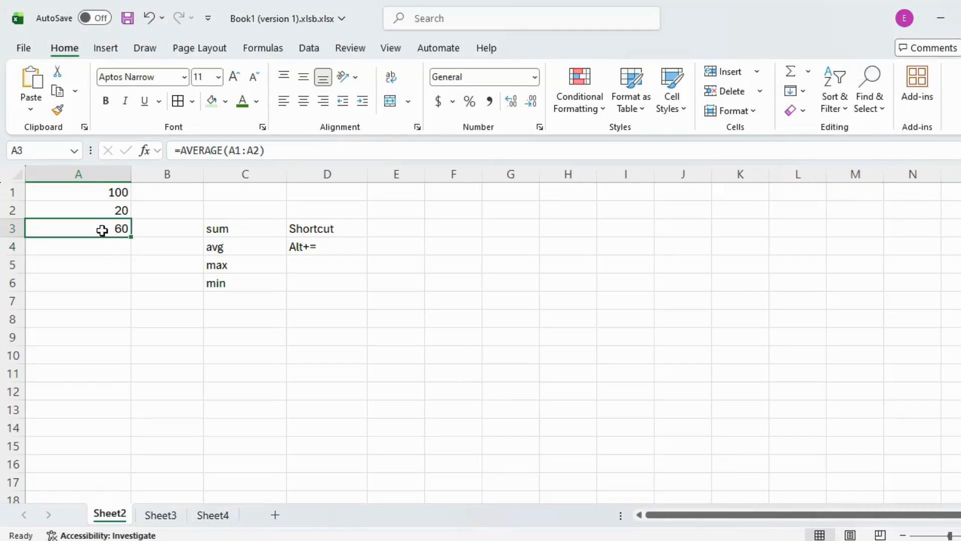
{"action": "left_click_drag", "start_coordinate": [272, 155], "coordinate": [174, 150]}
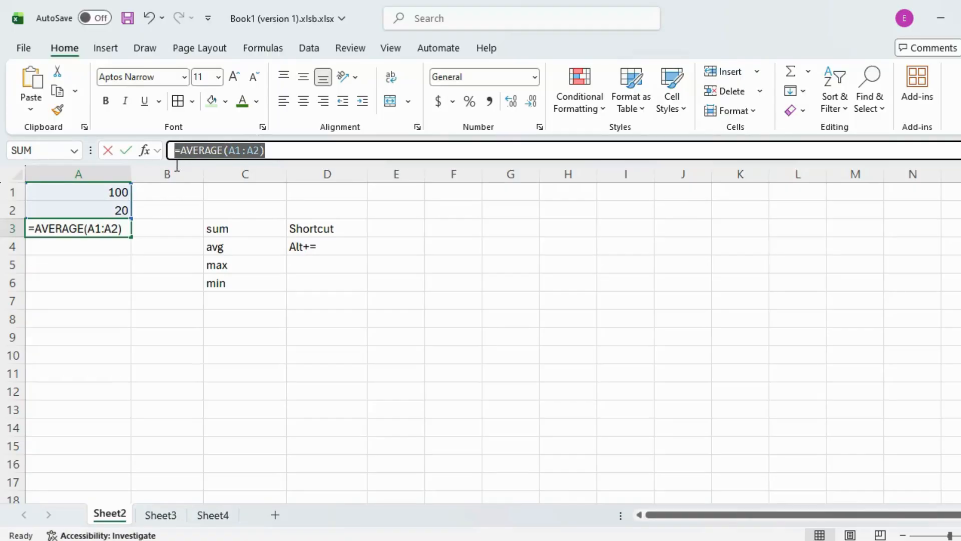
{"action": "type", "text": "="}
{"action": "left_click", "coordinate": [193, 302]}
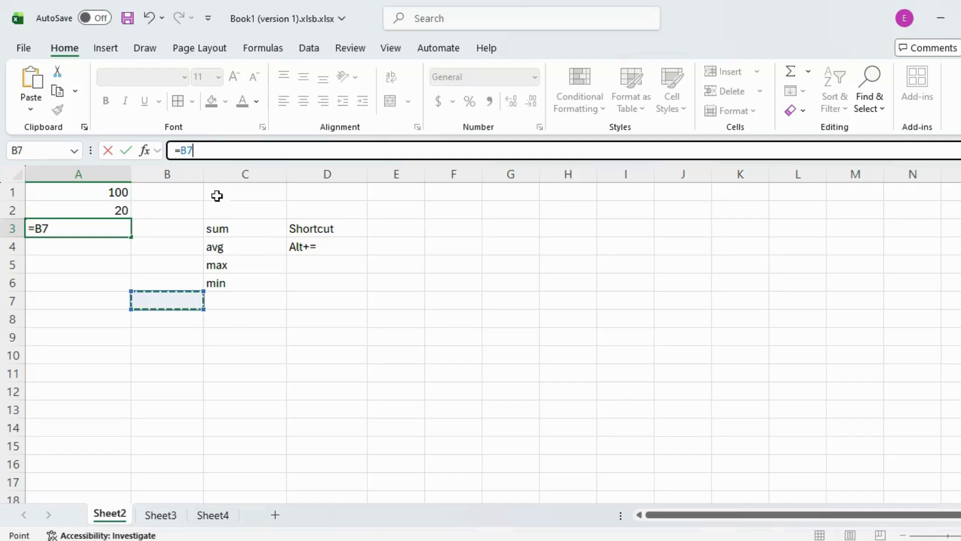
{"action": "key", "text": "Return"}
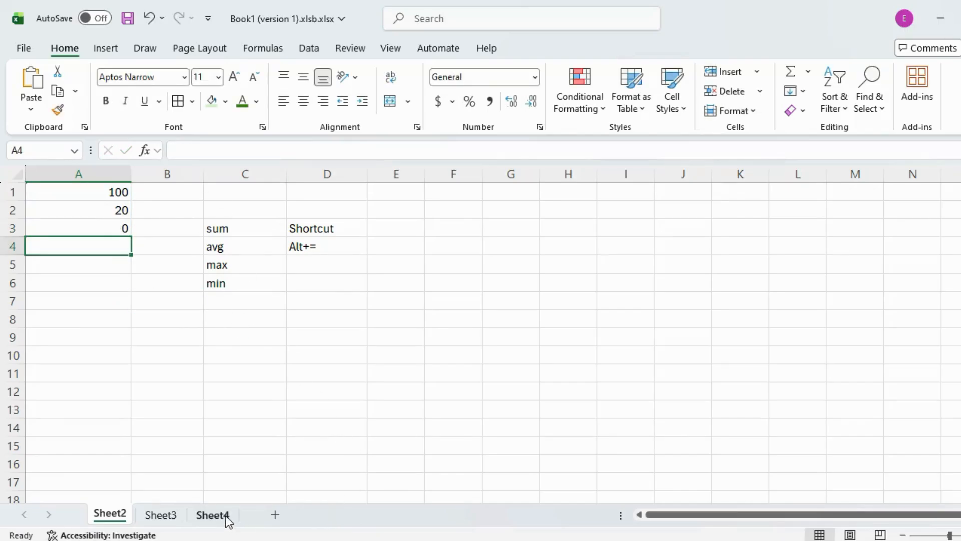
Switch to Sheet4 with the student marksheet
{"action": "left_click", "coordinate": [213, 515]}
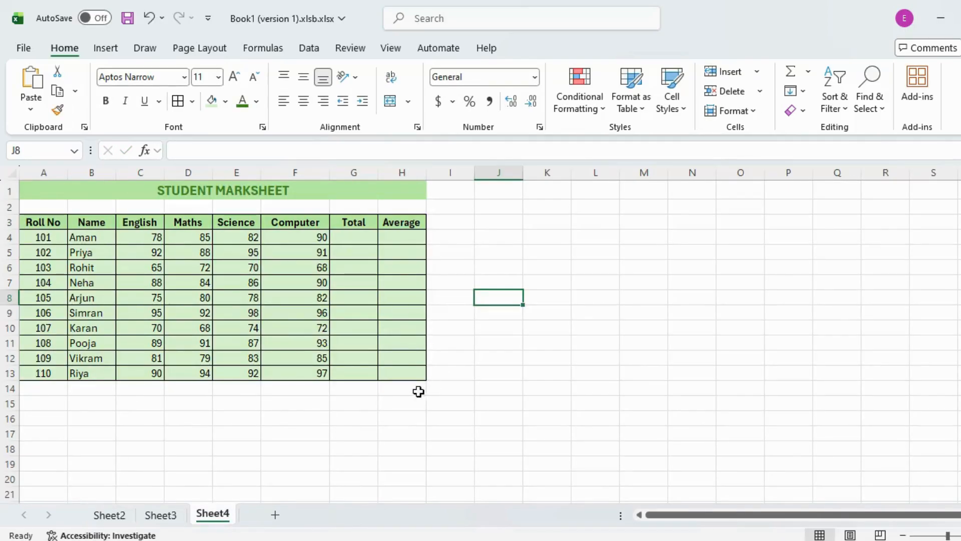
Examine the marksheet's column headings in row 3, from Roll No through Average
{"action": "left_click", "coordinate": [47, 221]}
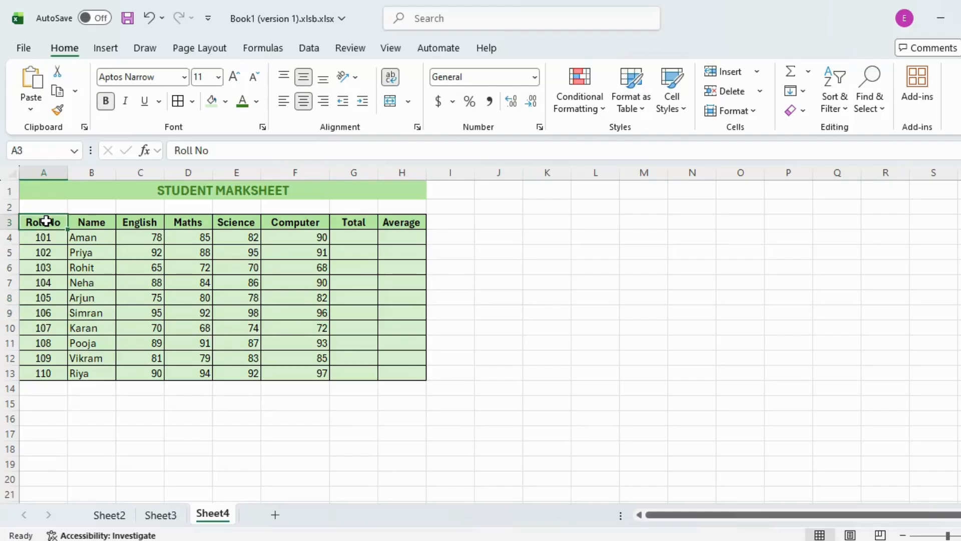
{"action": "key", "text": "Right"}
{"action": "key", "text": "Right"}
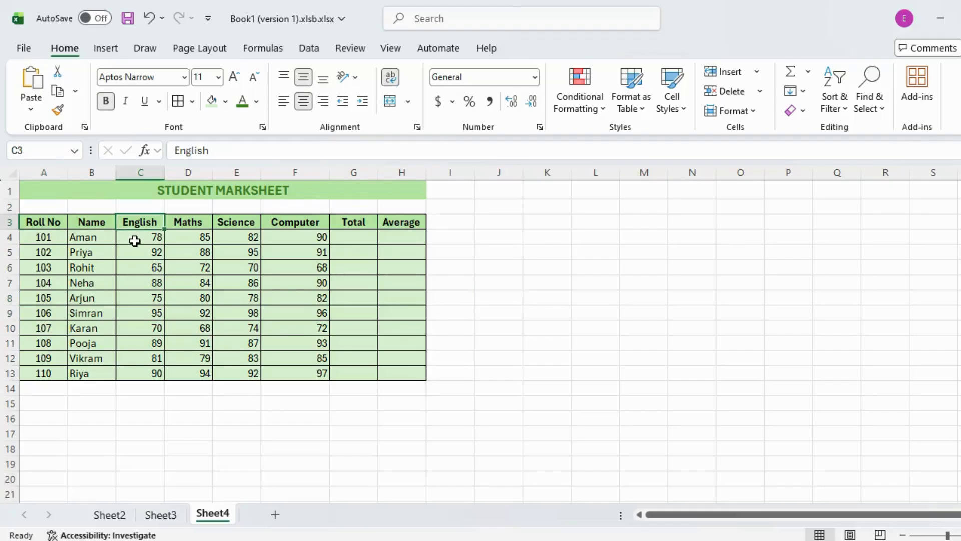
{"action": "key", "text": "Right"}
{"action": "key", "text": "Right"}
{"action": "key", "text": "Right"}
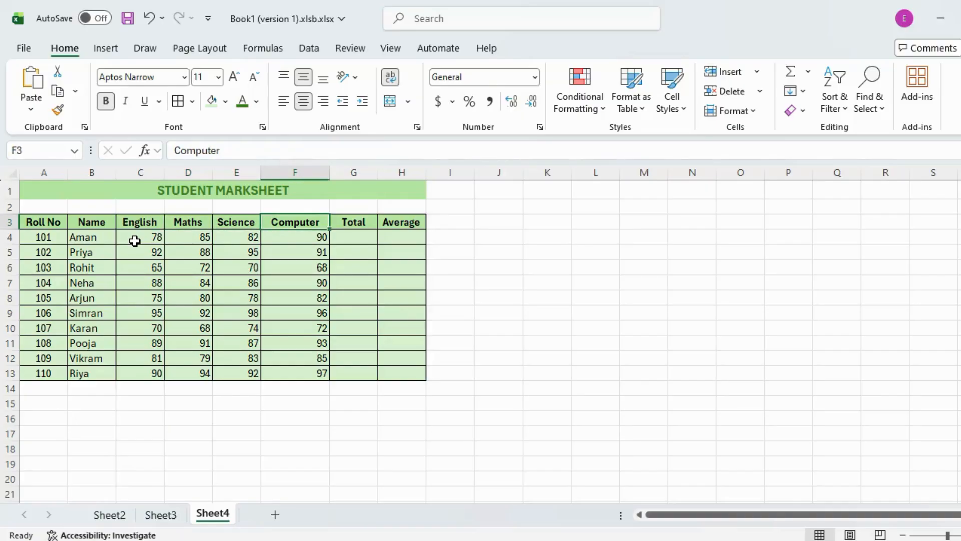
{"action": "key", "text": "Right"}
{"action": "key", "text": "Right"}
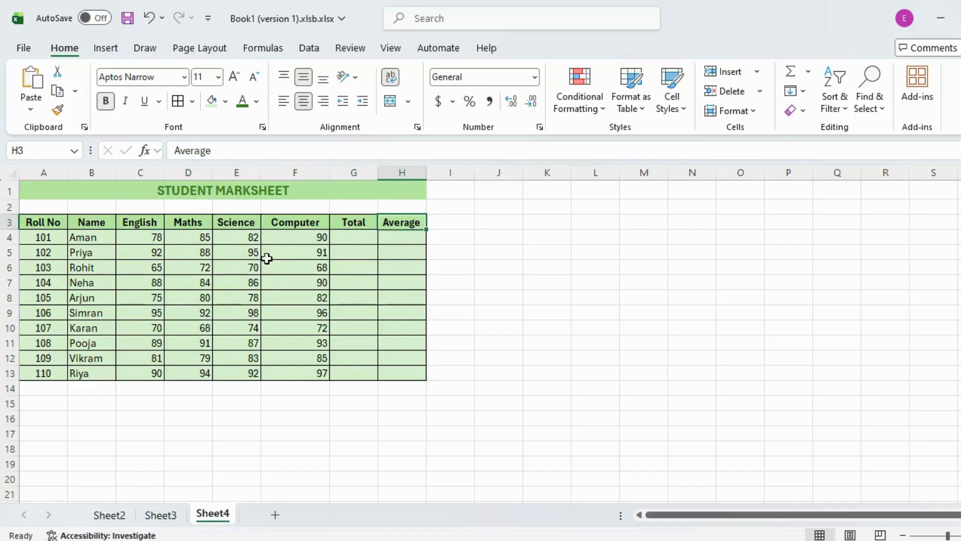
Total the first student's marks in G4 with =SUM(C4:F4) and fill the formula down to G13
{"action": "left_click", "coordinate": [345, 240]}
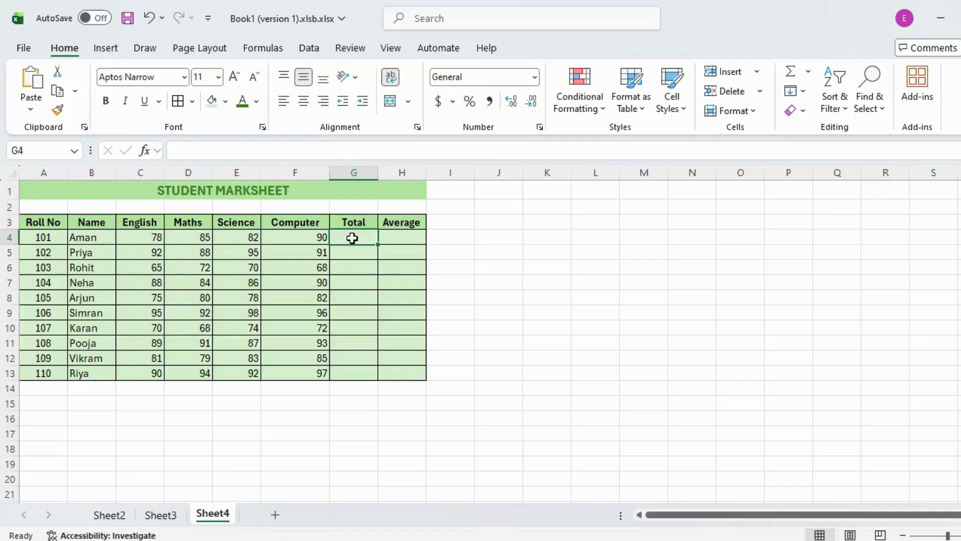
{"action": "left_click_drag", "start_coordinate": [353, 238], "coordinate": [142, 239]}
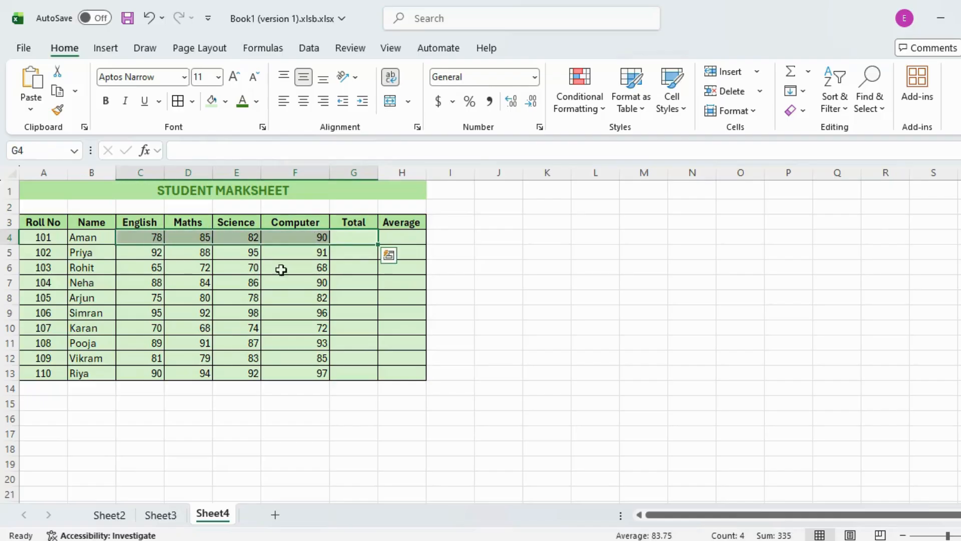
{"action": "left_click", "coordinate": [338, 235]}
{"action": "type", "text": "="}
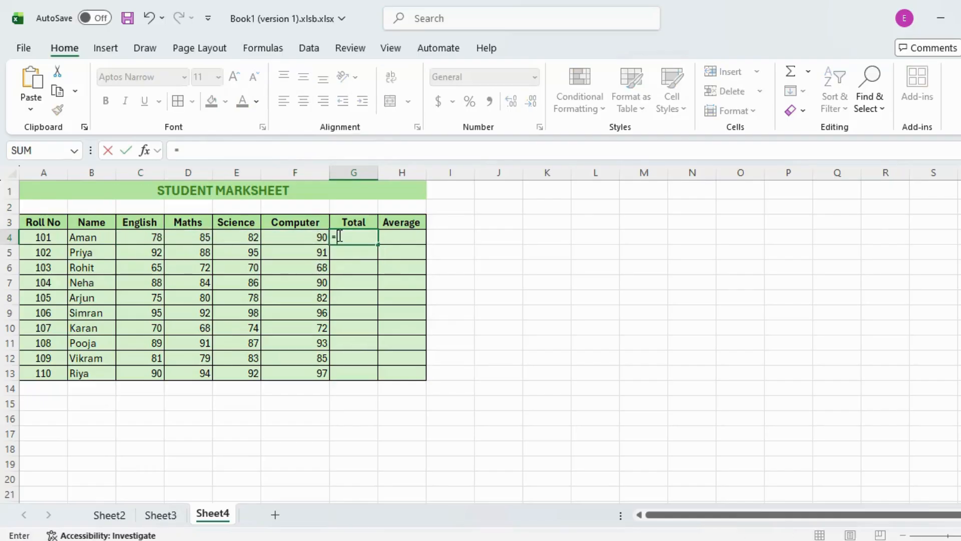
{"action": "type", "text": "Sum"}
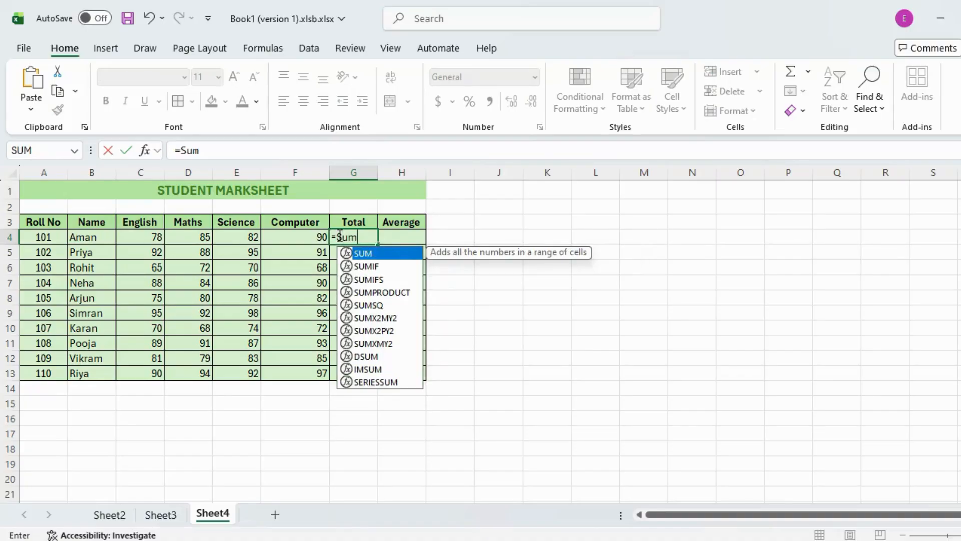
{"action": "type", "text": "("}
{"action": "left_click", "coordinate": [304, 238]}
{"action": "left_click_drag", "start_coordinate": [304, 238], "coordinate": [155, 238]}
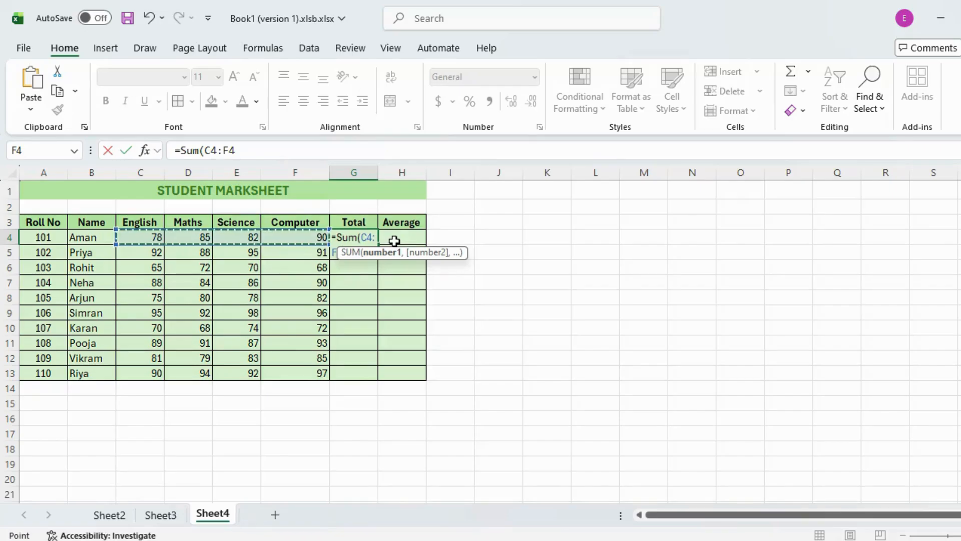
{"action": "type", "text": ")"}
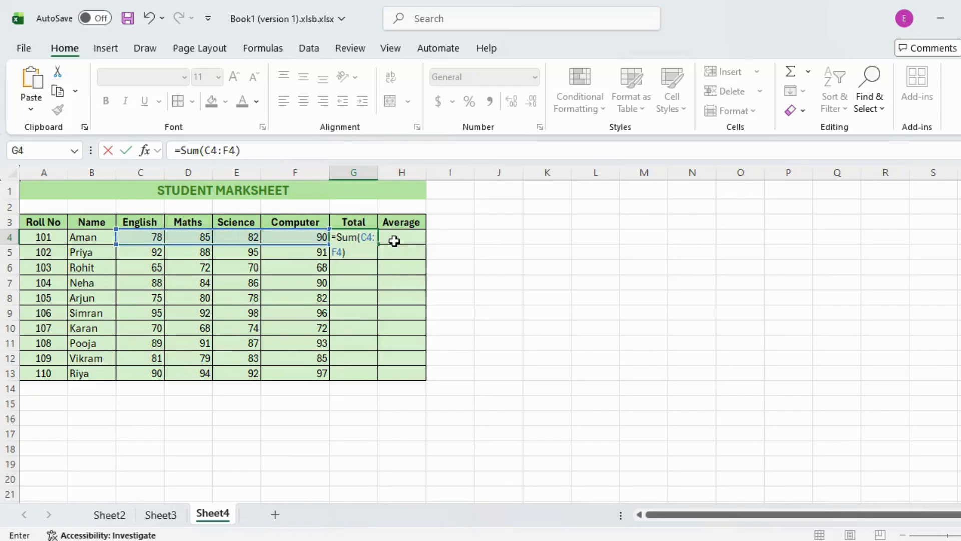
{"action": "key", "text": "Return"}
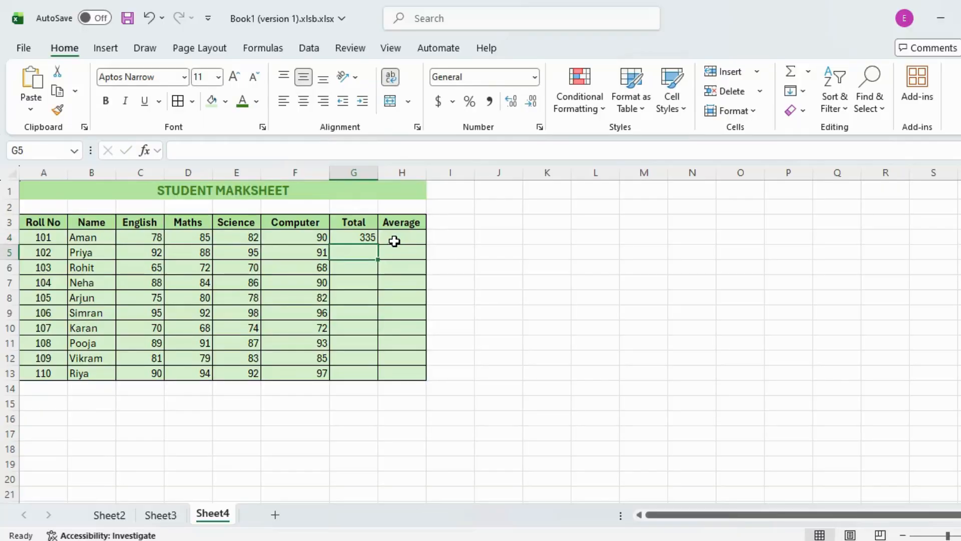
{"action": "left_click", "coordinate": [368, 237]}
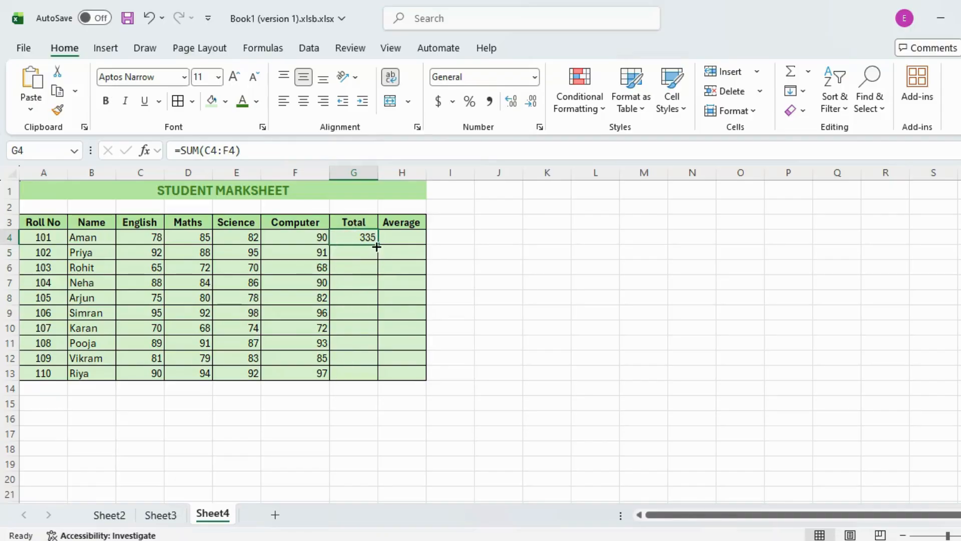
{"action": "left_click_drag", "start_coordinate": [376, 247], "coordinate": [378, 379]}
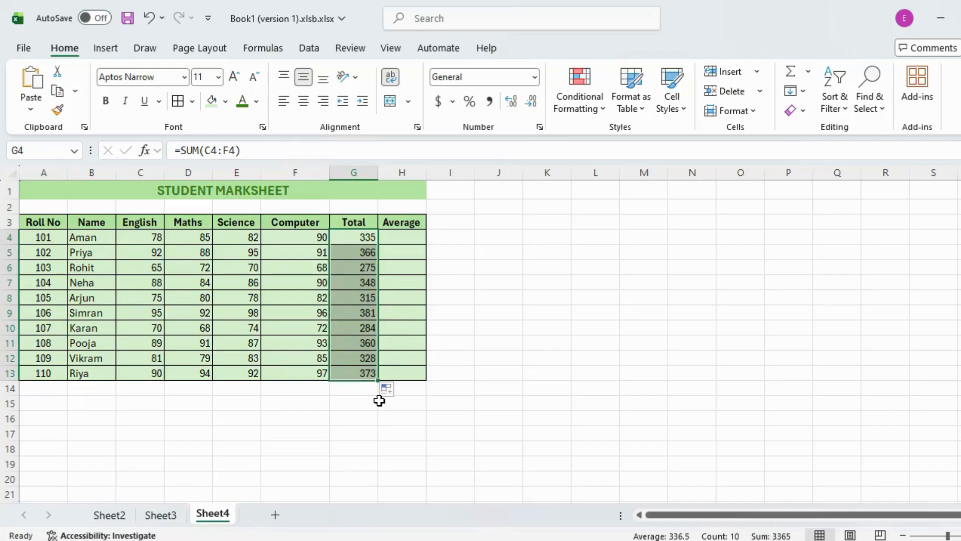
Average the first student's marks in H4 with =AVERAGE(C4:F4) and fill the formula down to H13
{"action": "left_click", "coordinate": [409, 241]}
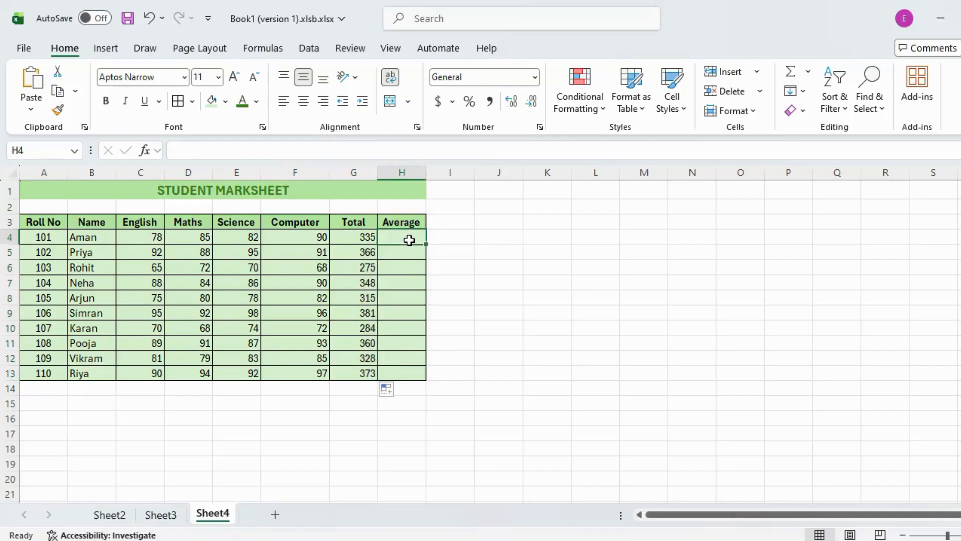
{"action": "type", "text": "="}
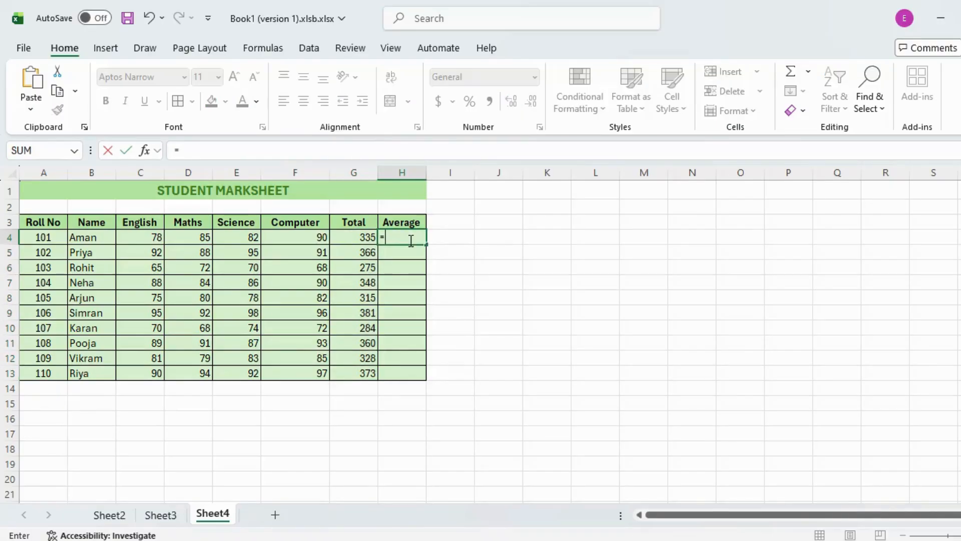
{"action": "type", "text": "Avg"}
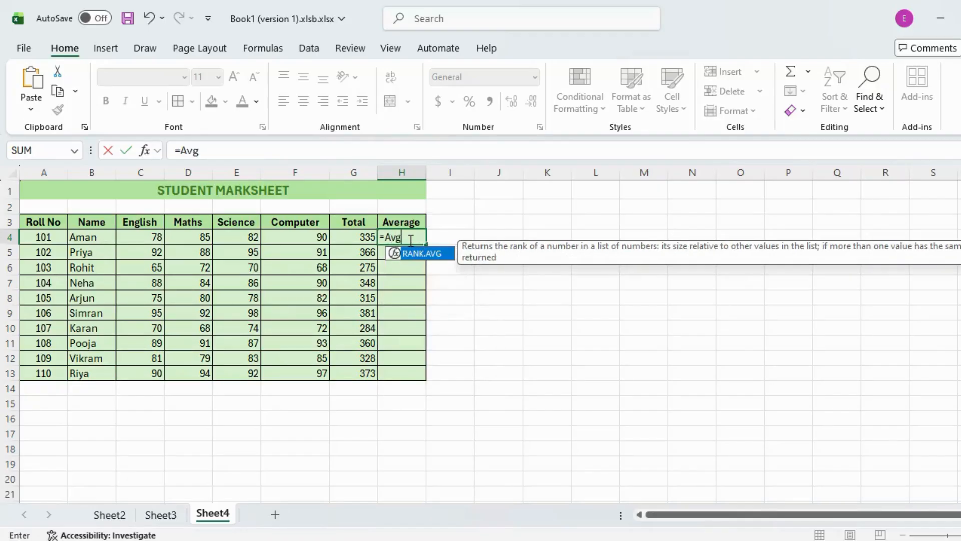
{"action": "type", "text": "("}
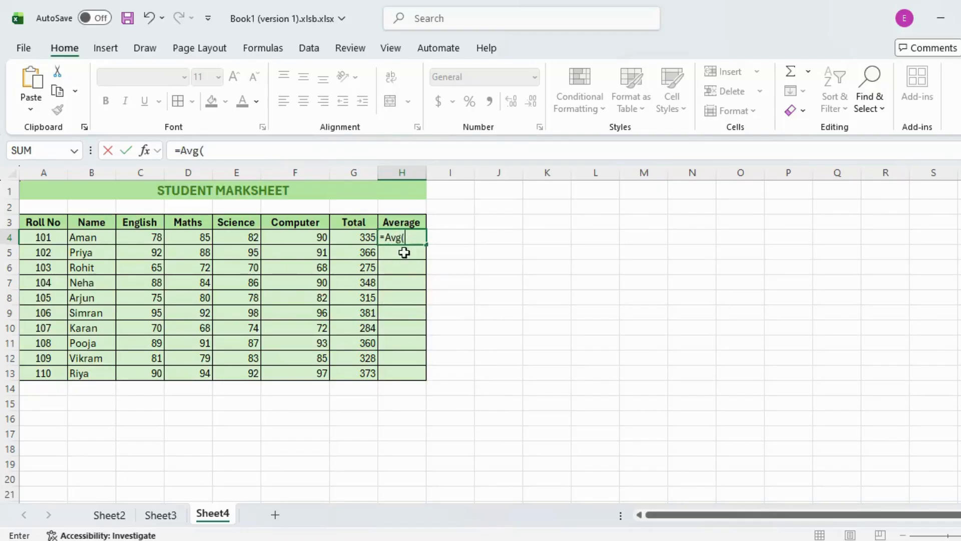
{"action": "left_click_drag", "start_coordinate": [313, 238], "coordinate": [151, 239]}
{"action": "type", "text": ")"}
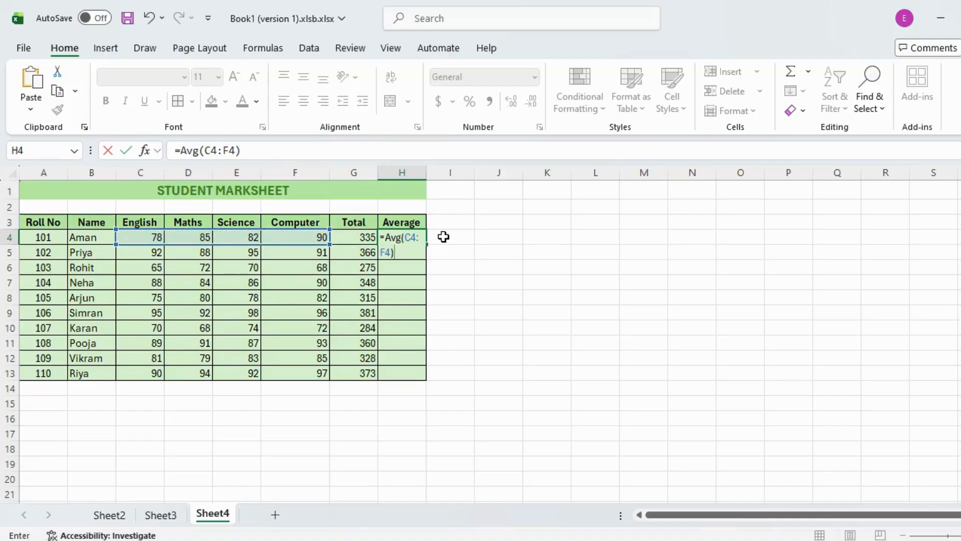
{"action": "key", "text": "Return"}
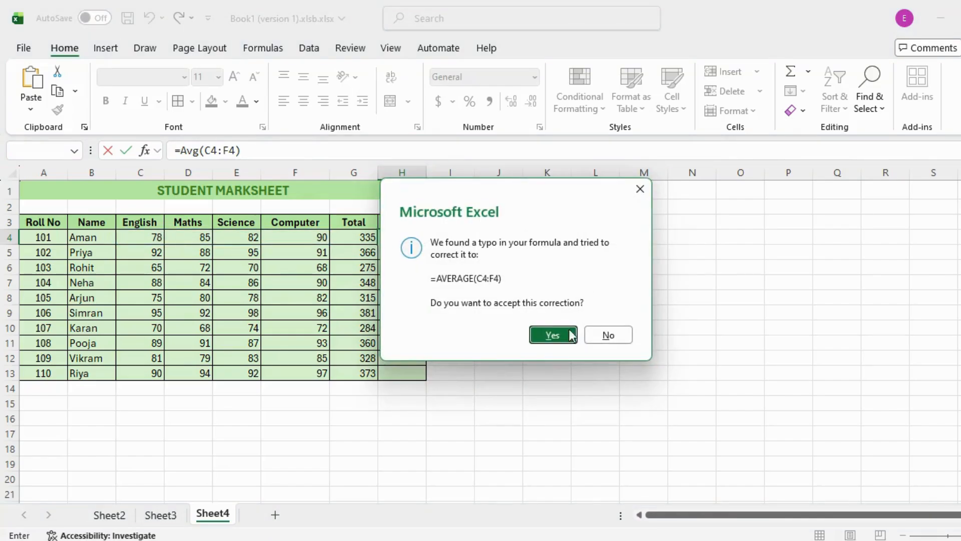
{"action": "left_click", "coordinate": [553, 335]}
{"action": "left_click", "coordinate": [415, 238]}
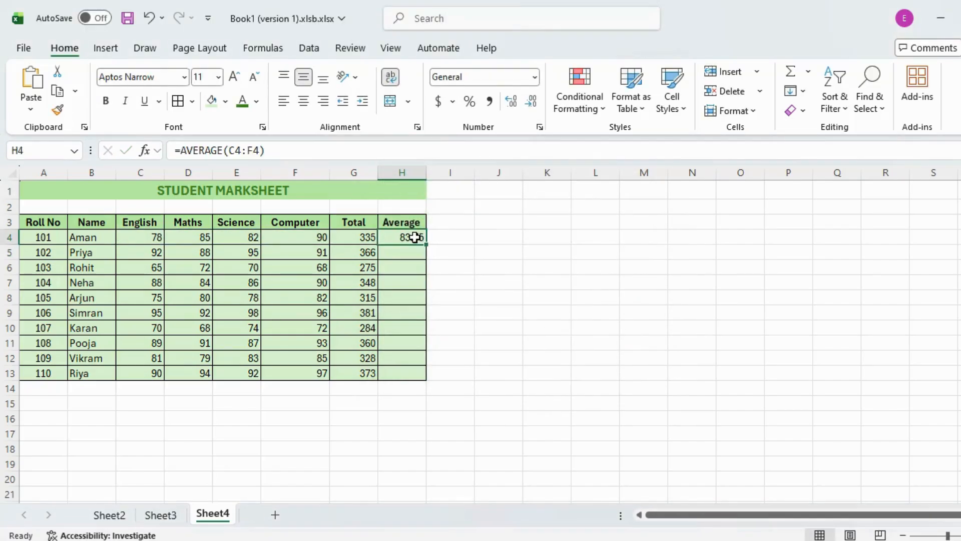
{"action": "left_click_drag", "start_coordinate": [426, 244], "coordinate": [431, 379]}
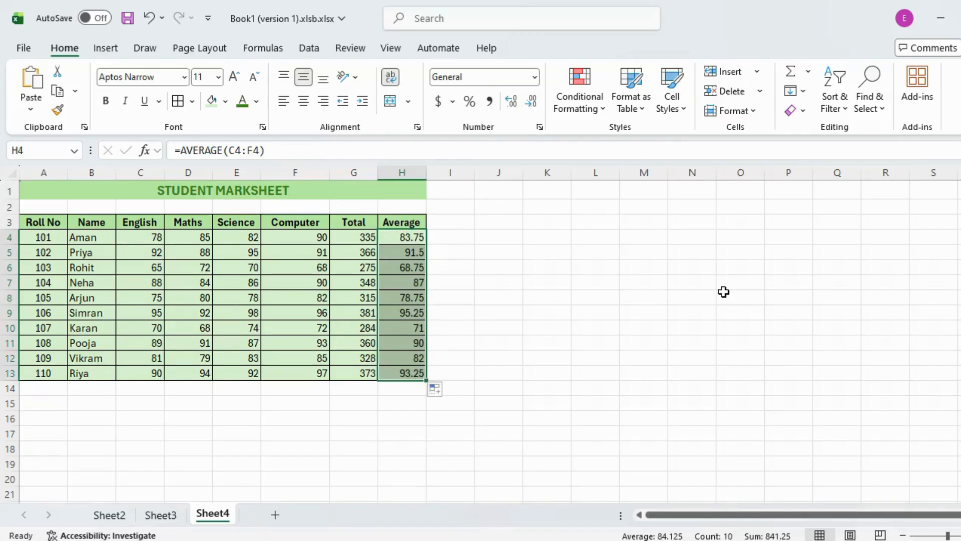
{"action": "left_click", "coordinate": [417, 236]}
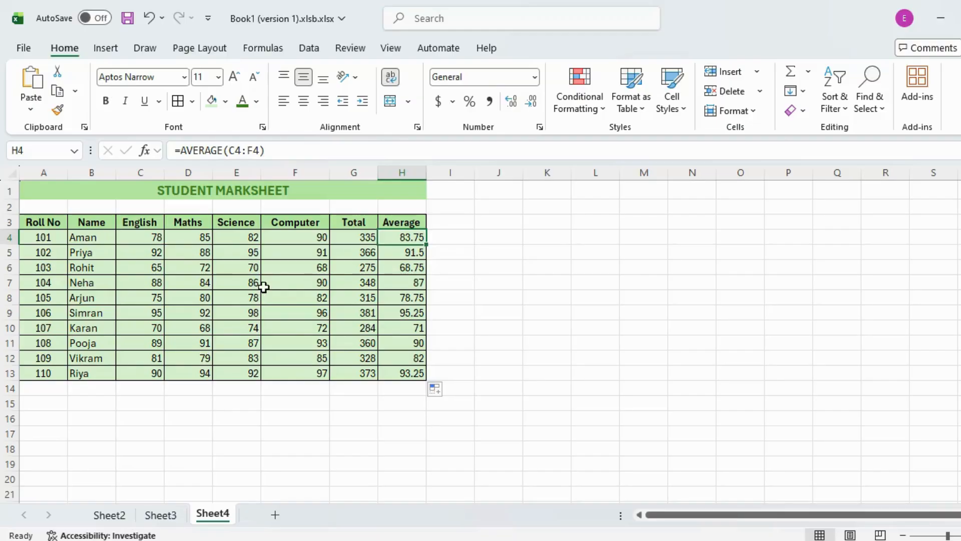
Change the Science mark in E6 to 23 and check the total and average in that row
{"action": "left_click", "coordinate": [242, 266]}
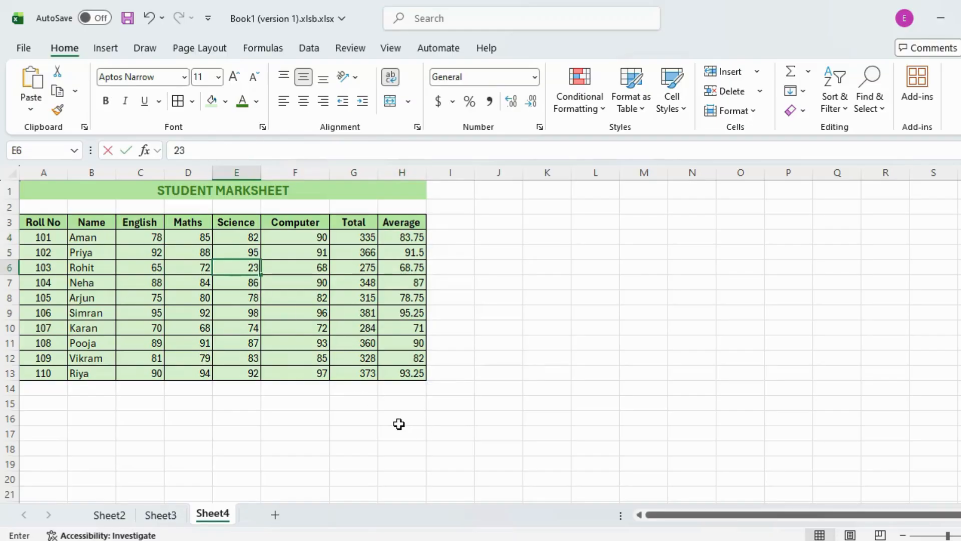
{"action": "type", "text": "23"}
{"action": "left_click", "coordinate": [413, 446]}
{"action": "left_click", "coordinate": [412, 268]}
{"action": "left_click_drag", "start_coordinate": [411, 269], "coordinate": [337, 270]}
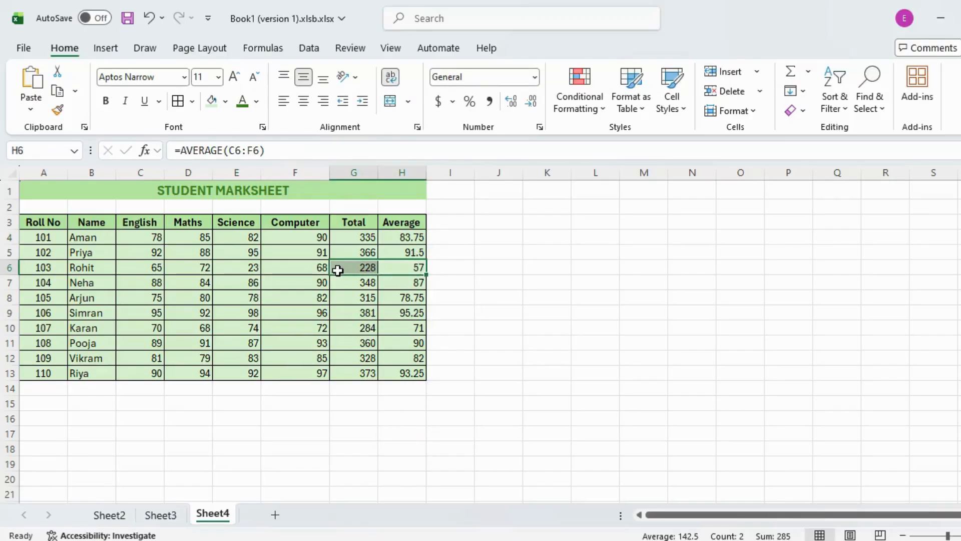